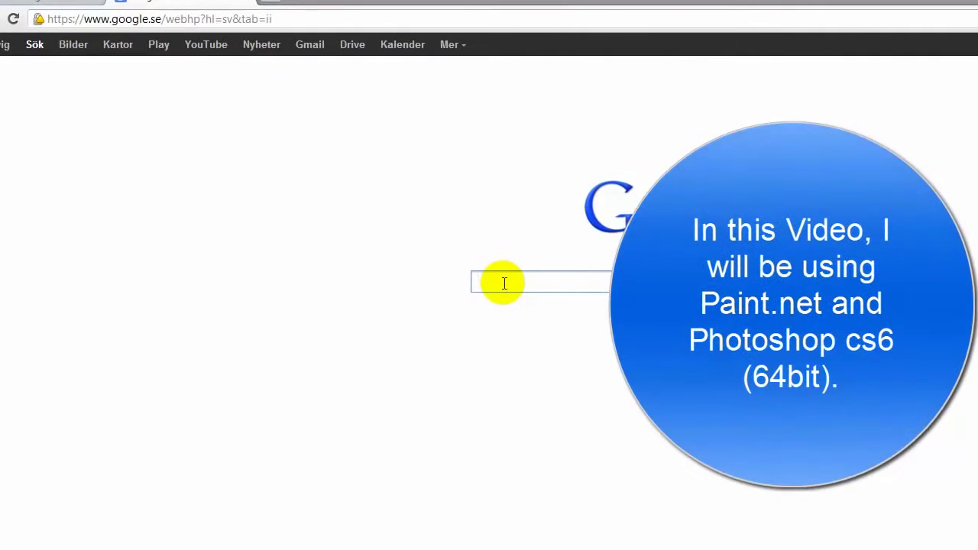
# Search Google for 'cod bo2 character' and switch to the image results
pyautogui.write('cod bo2')
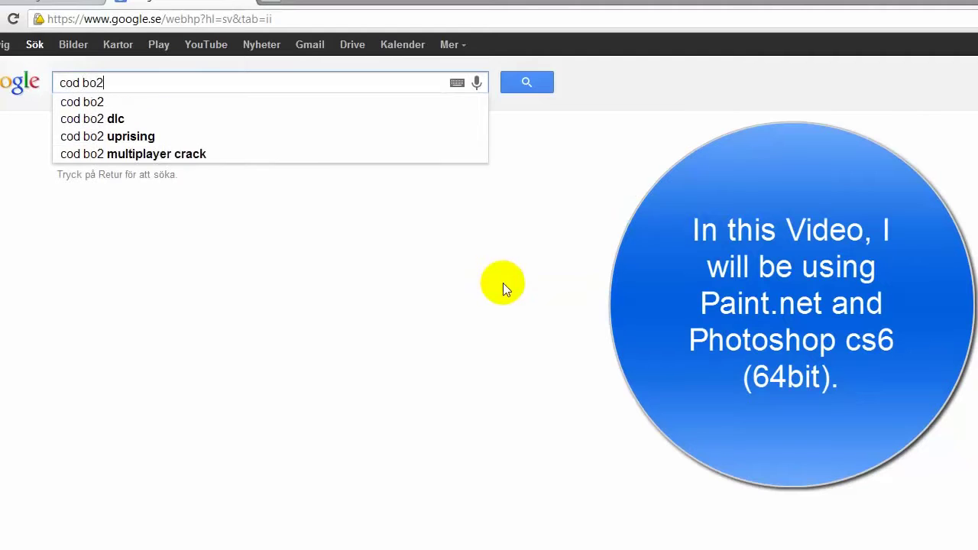
pyautogui.write(' character')
pyautogui.press('Return')
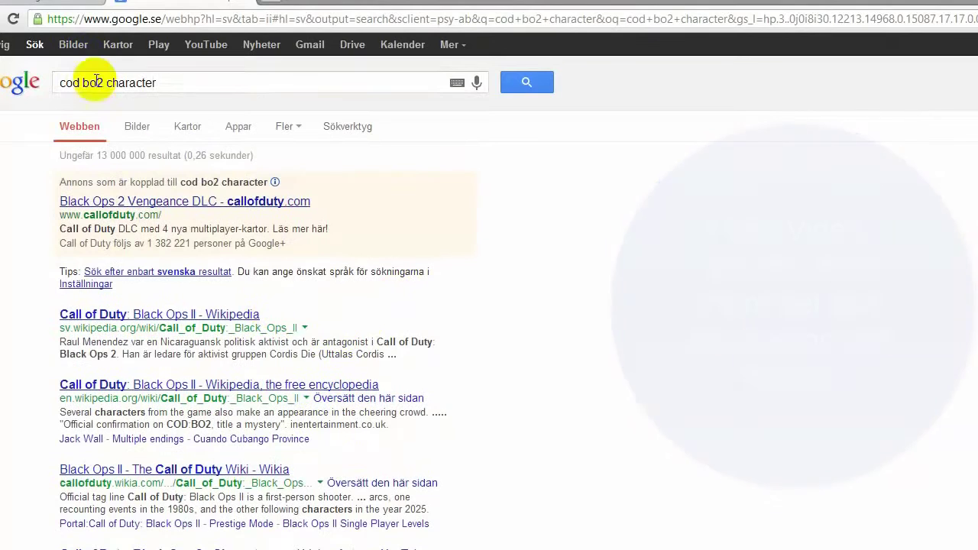
pyautogui.click(74, 44)
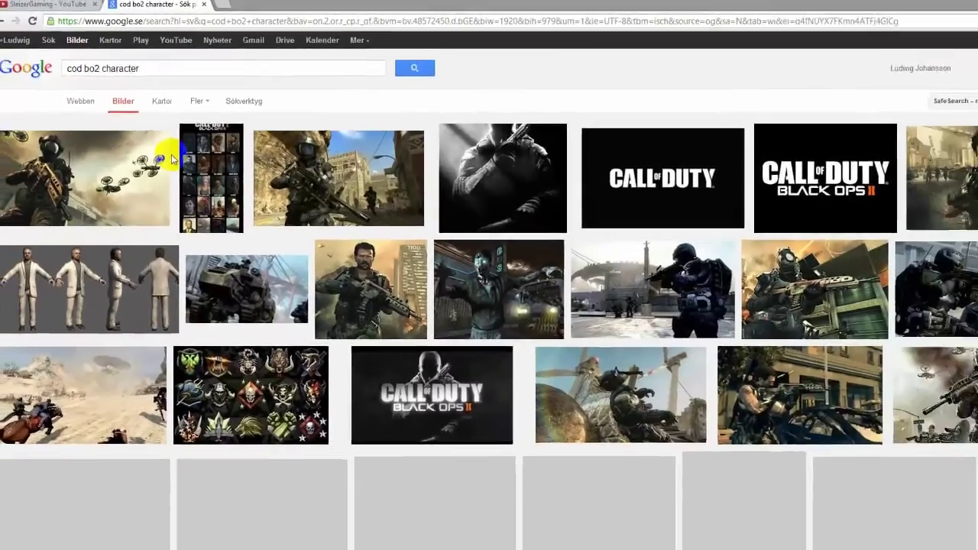
# Find the masked sniper soldier picture and open its full-size original image
pyautogui.scroll(-5, 163, 148)
pyautogui.scroll(-2, 164, 149)
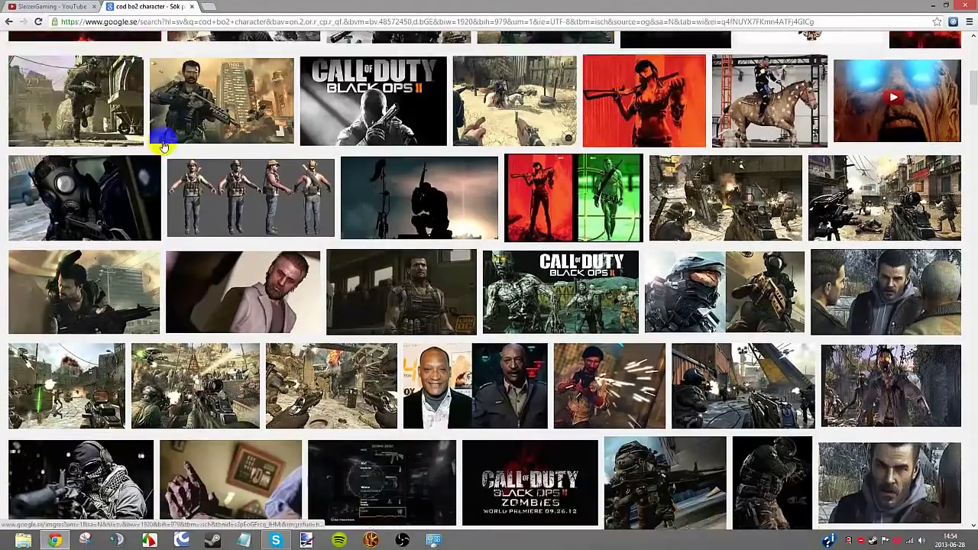
pyautogui.scroll(-2, 163, 148)
pyautogui.click(80, 330)
pyautogui.click(733, 266)
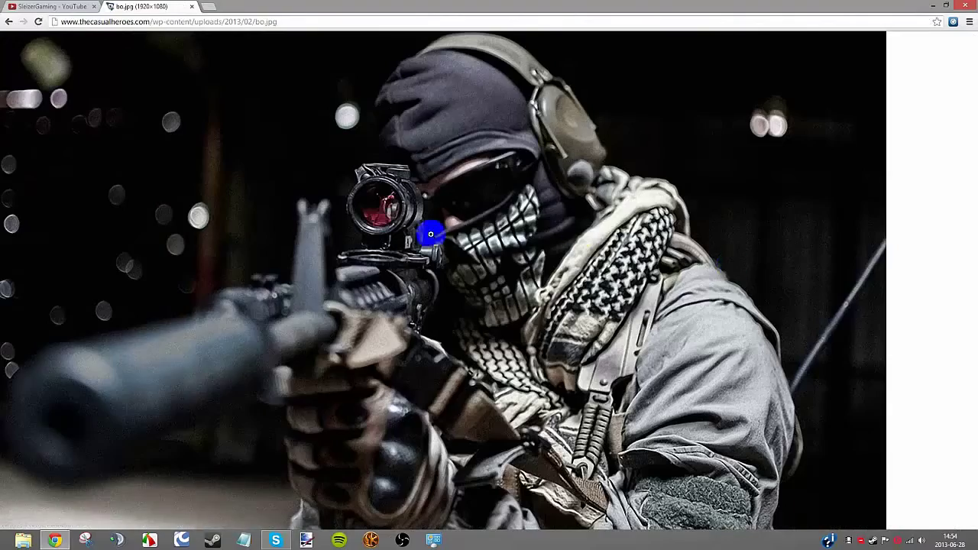
pyautogui.rightClick(367, 229)
# Save the full-size soldier image to Skrivbord (desktop) as 'cod character.jpg'
pyautogui.click(270, 191)
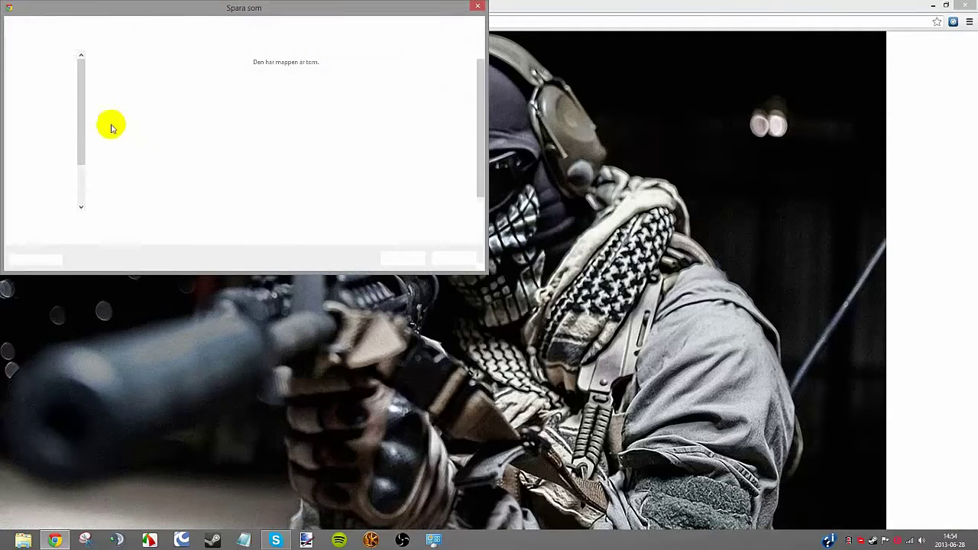
pyautogui.click(42, 82)
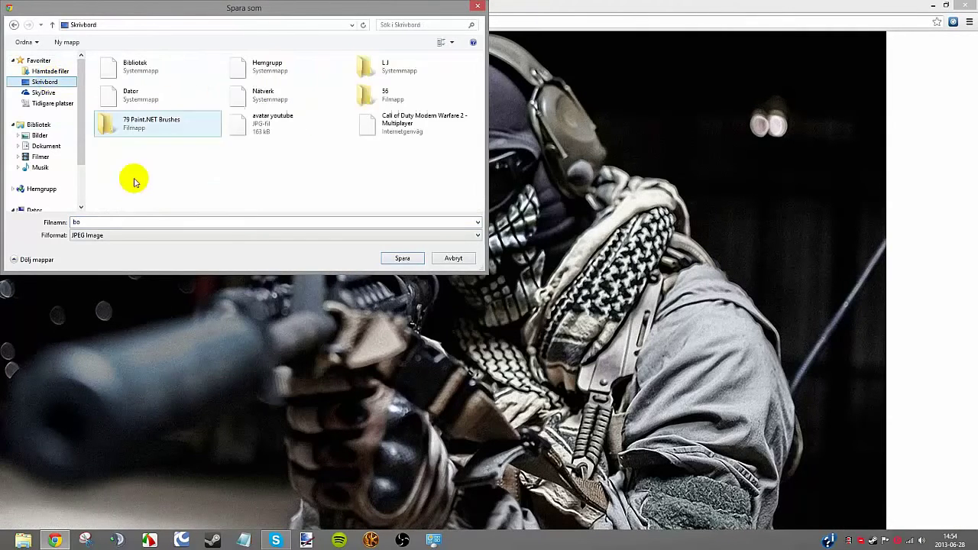
pyautogui.click(148, 223)
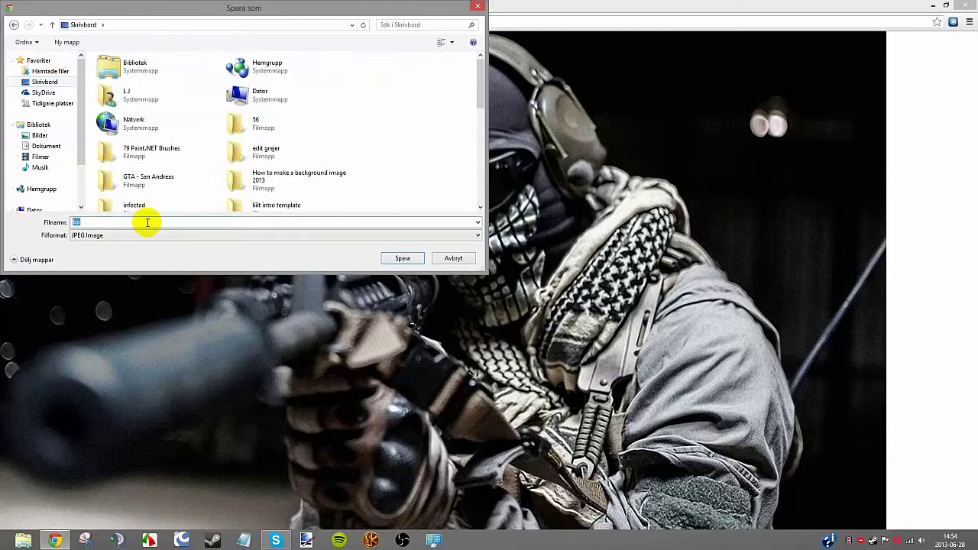
pyautogui.write('cod cha')
pyautogui.write('racter')
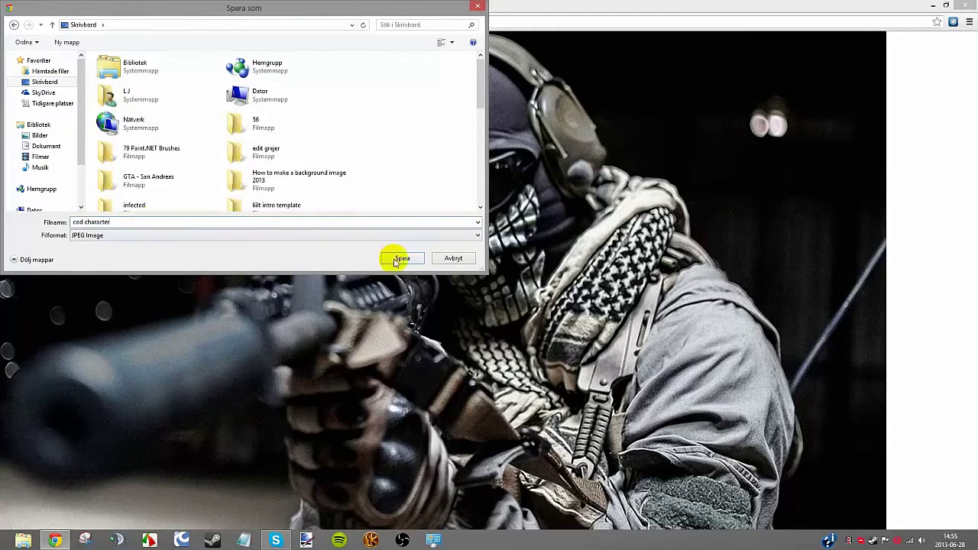
pyautogui.click(397, 259)
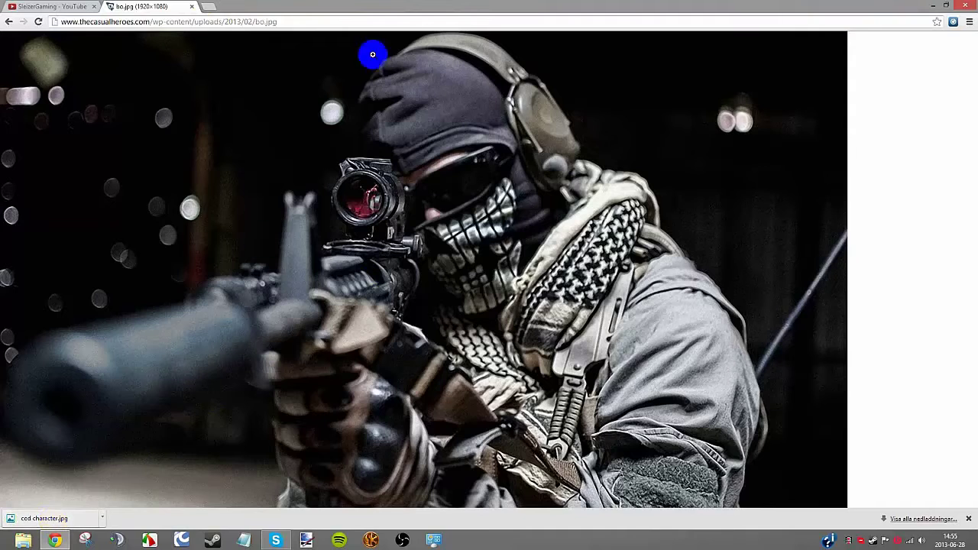
# Move cod character.jpg to the desktop centre and drop it onto the Photoshop CS6 shortcut
pyautogui.doubleClick(450, 8)
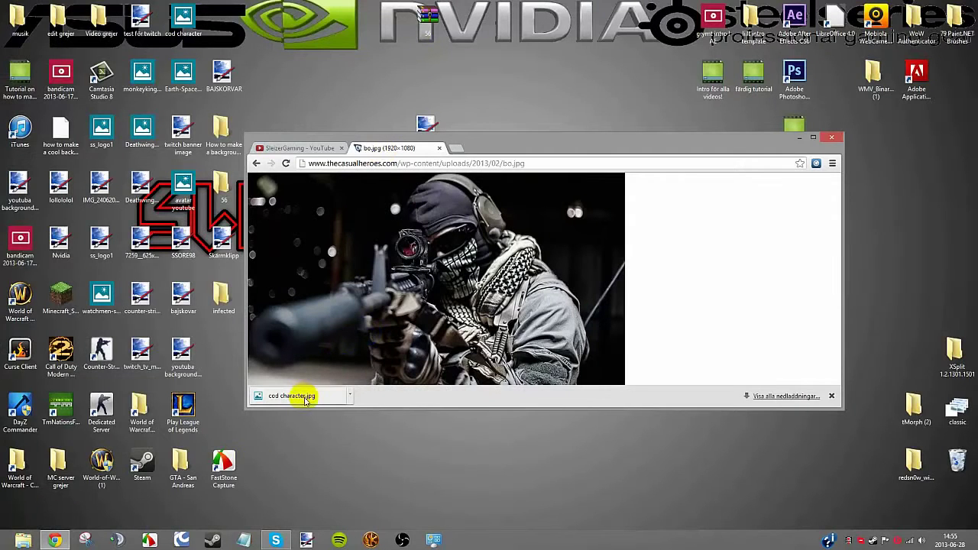
pyautogui.moveTo(304, 396); pyautogui.dragTo(422, 475)
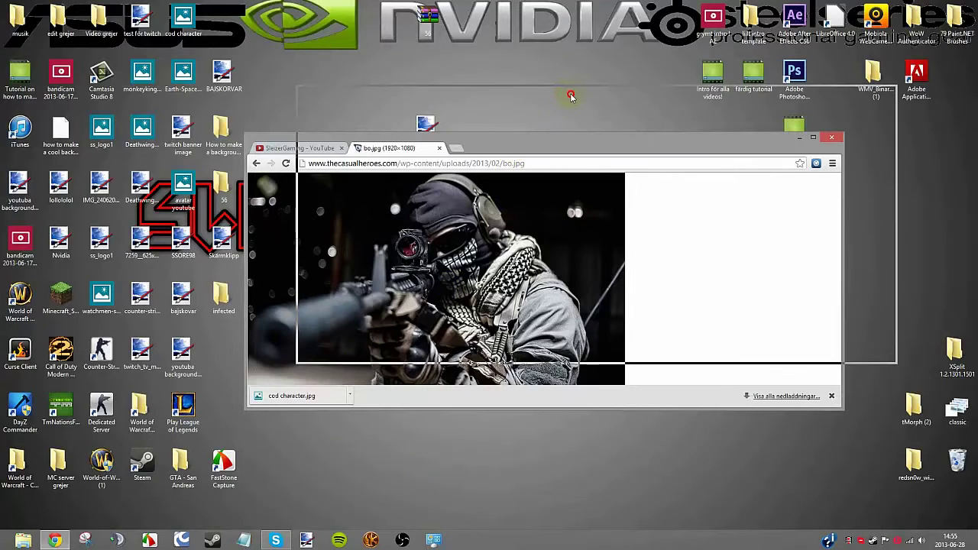
pyautogui.moveTo(518, 143); pyautogui.dragTo(580, 102)
pyautogui.click(851, 91)
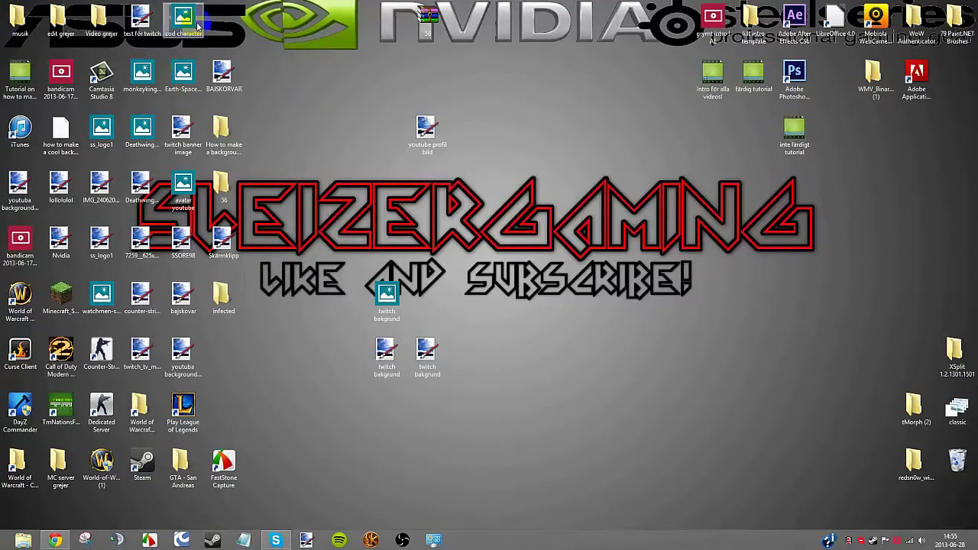
pyautogui.moveTo(183, 23)
pyautogui.mouseDown()
pyautogui.moveTo(497, 353)
pyautogui.moveTo(466, 353)
pyautogui.mouseUp()
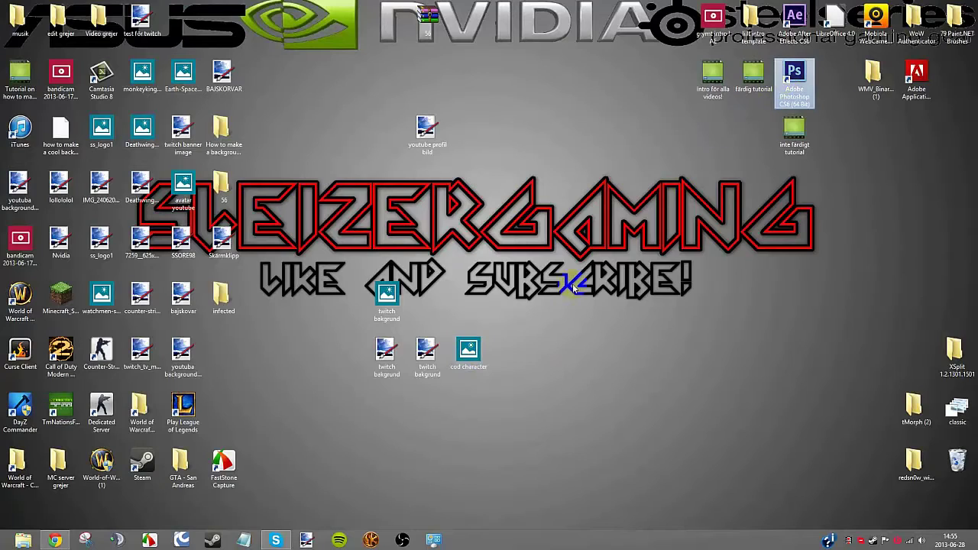
pyautogui.moveTo(468, 350)
pyautogui.mouseDown()
pyautogui.moveTo(631, 243)
pyautogui.moveTo(799, 82)
pyautogui.mouseUp()
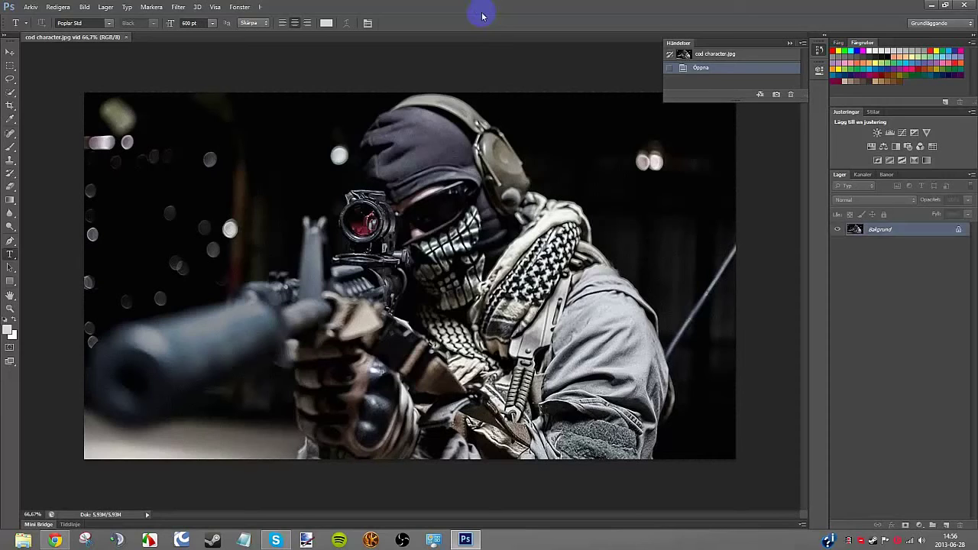
# Zoom to fit cod character.jpg and dismiss the Photoshop trial notice (Fortsätt med utvärderingsversionen)
pyautogui.scroll(-1, 466, 136)
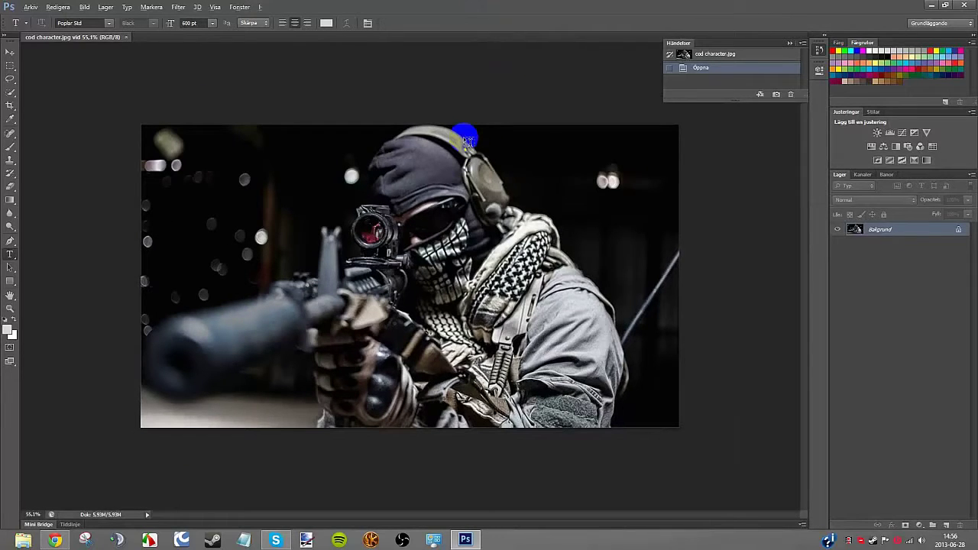
pyautogui.scroll(1, 468, 141)
pyautogui.scroll(1, 468, 141)
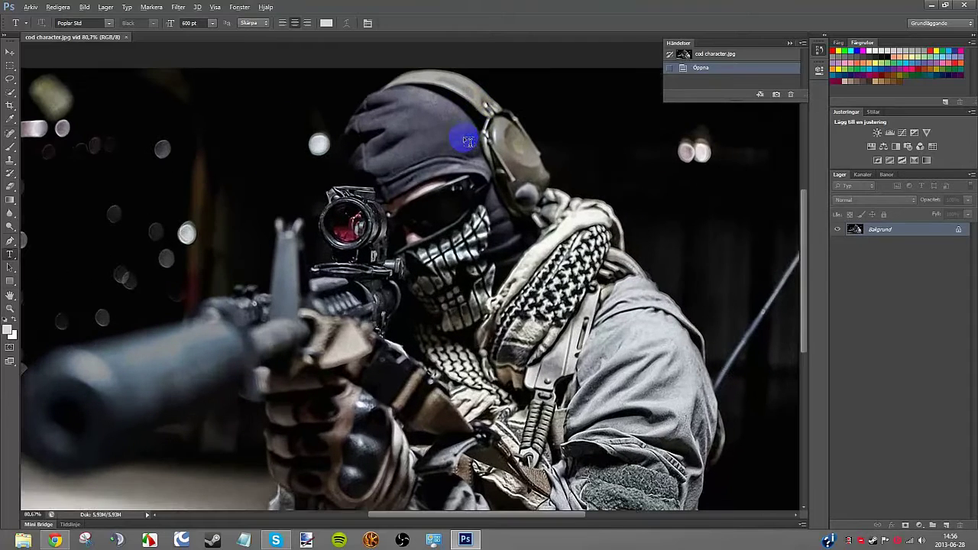
pyautogui.scroll(-1, 468, 141)
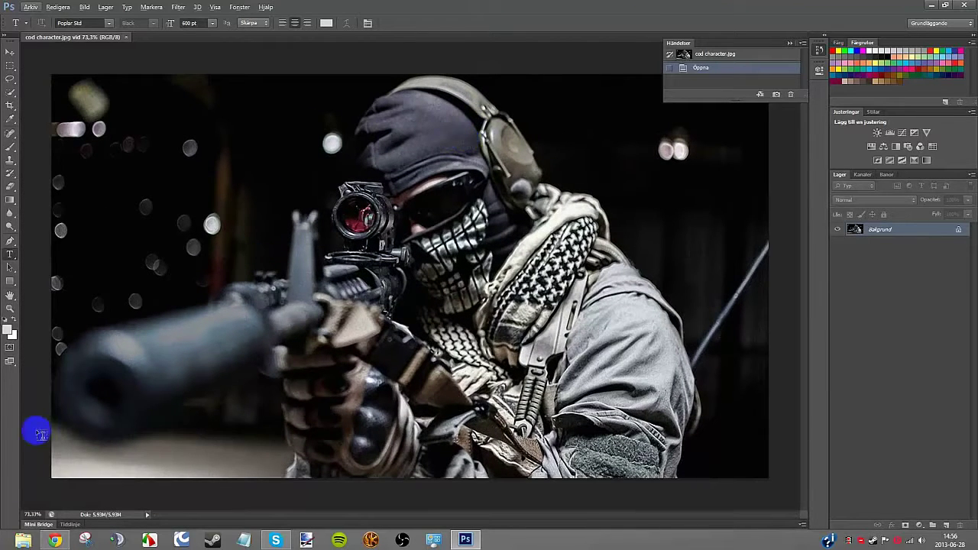
pyautogui.click(109, 376)
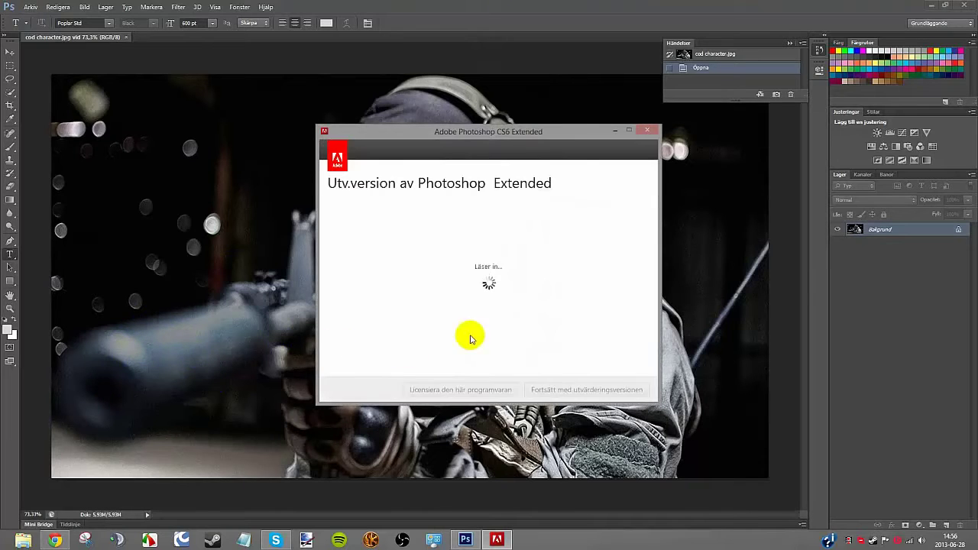
pyautogui.click(587, 390)
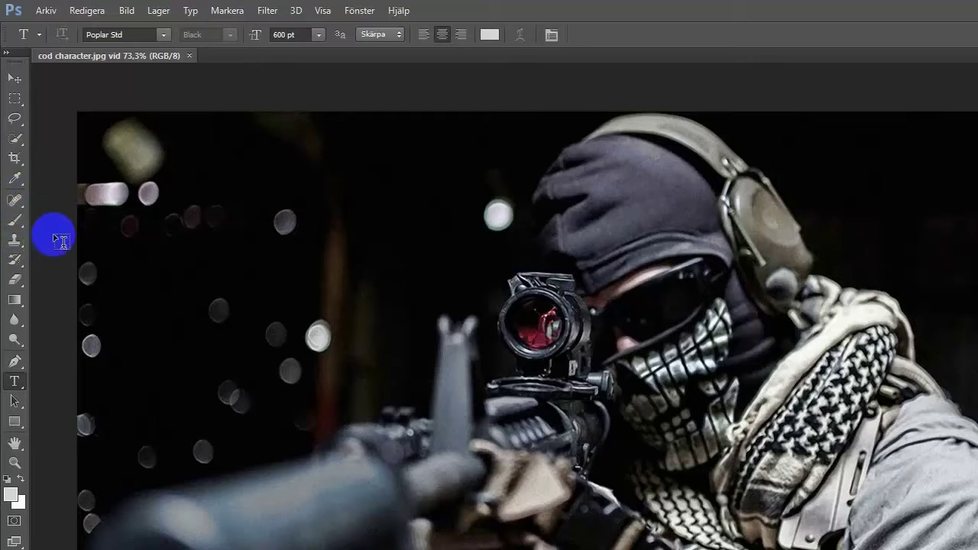
# Select the Eraser with a soft round brush, 40 px size and 9% hardness
pyautogui.click(23, 287)
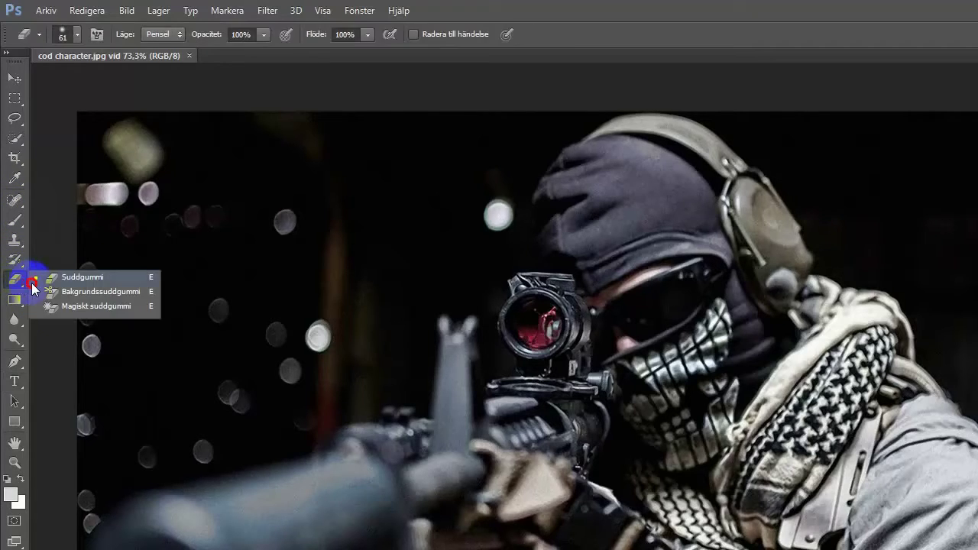
pyautogui.moveTo(33, 289); pyautogui.dragTo(112, 278)
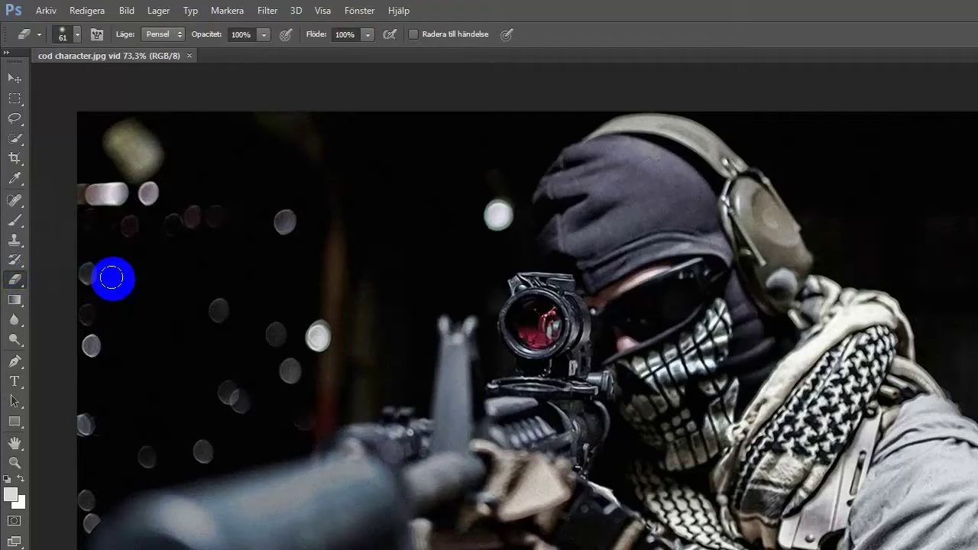
pyautogui.click(78, 36)
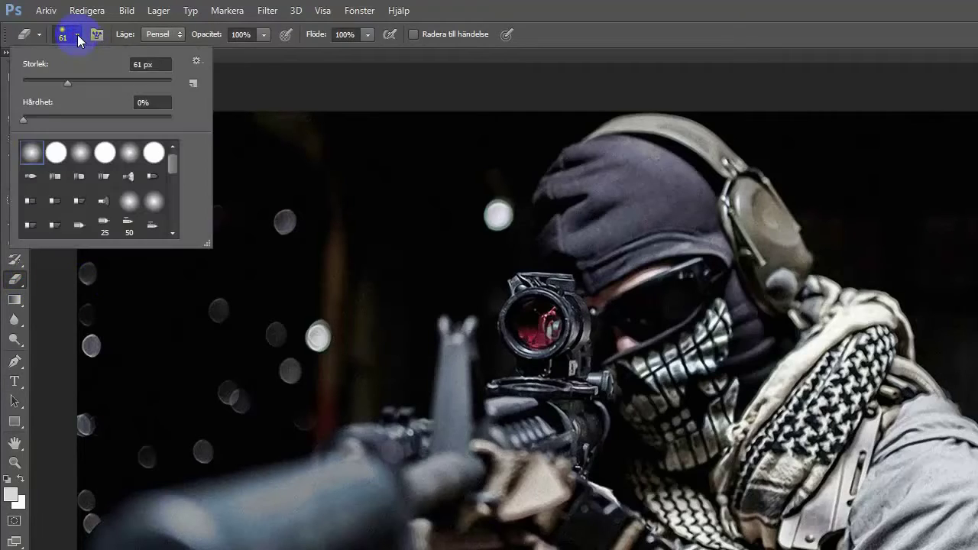
pyautogui.click(31, 159)
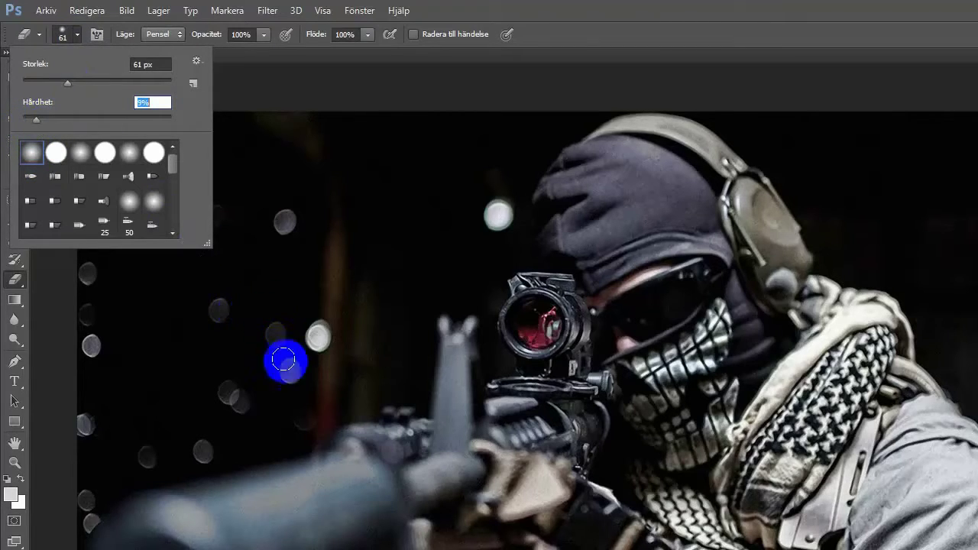
pyautogui.click(124, 148)
pyautogui.moveTo(69, 82); pyautogui.dragTo(53, 82)
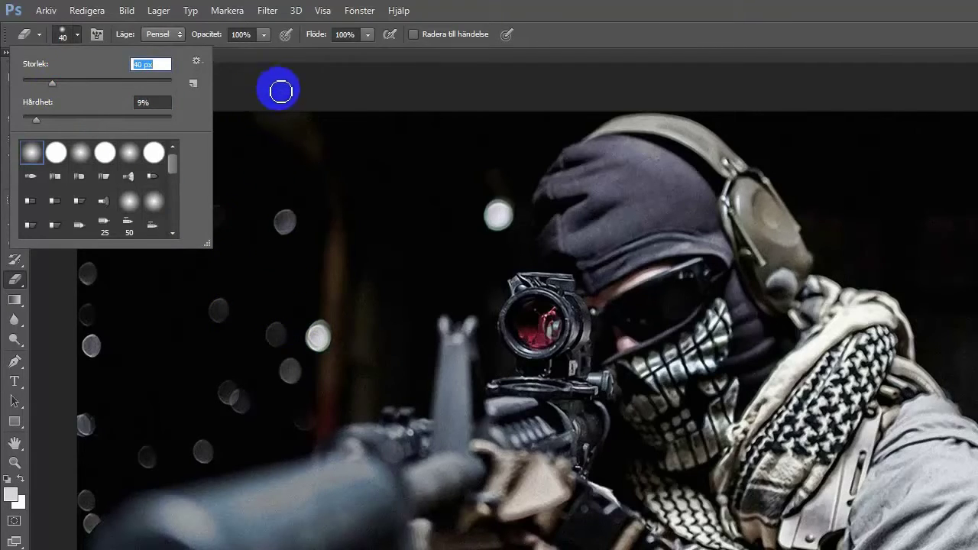
pyautogui.click(278, 87)
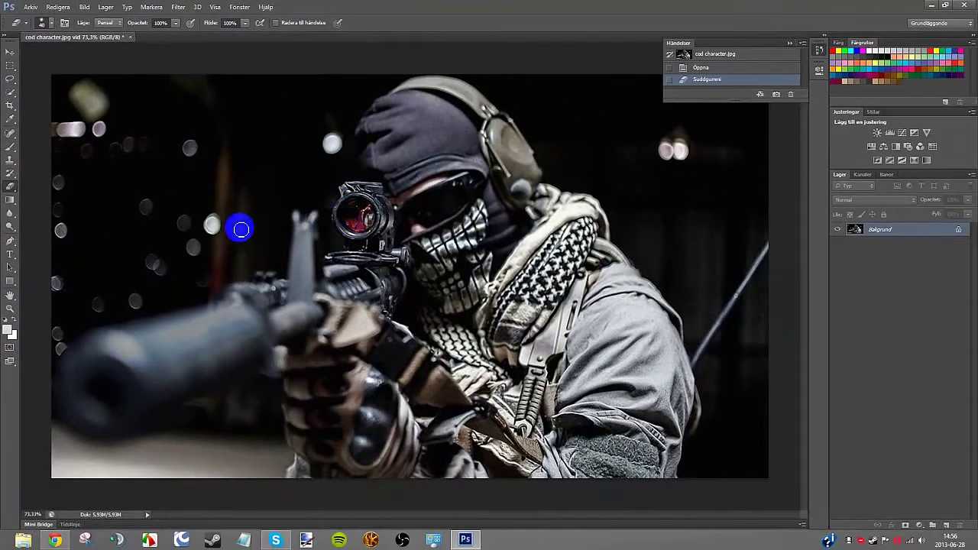
# Erase the dark background in a band around the soldier, including beside the lower right arm
pyautogui.click(211, 225)
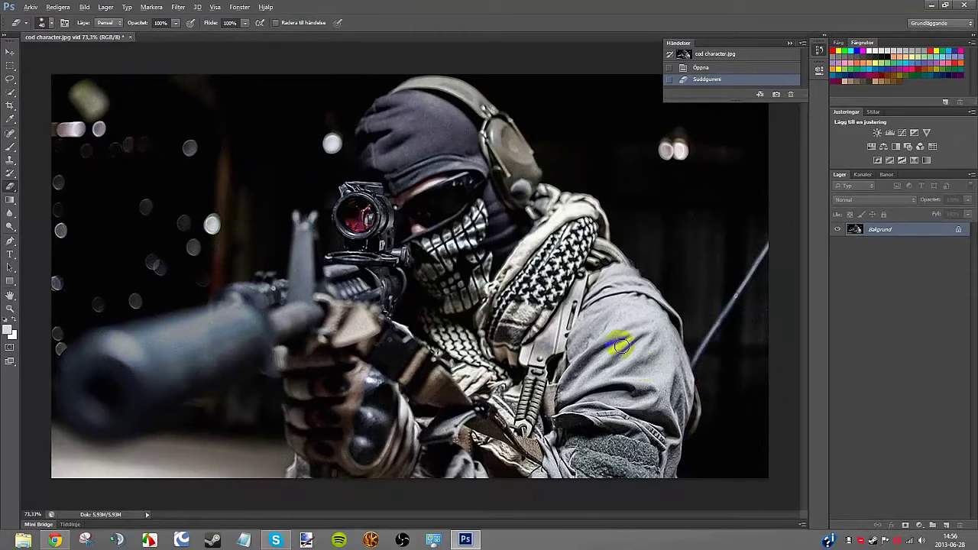
pyautogui.scroll(1, 725, 490)
pyautogui.scroll(3, 725, 490)
pyautogui.scroll(3, 723, 489)
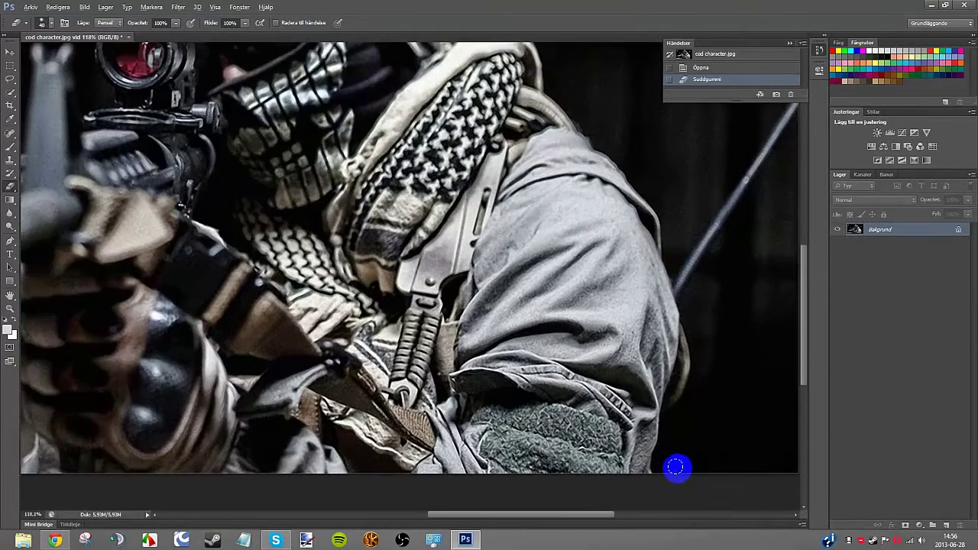
pyautogui.scroll(3, 666, 467)
pyautogui.scroll(1, 665, 467)
pyautogui.scroll(1, 655, 463)
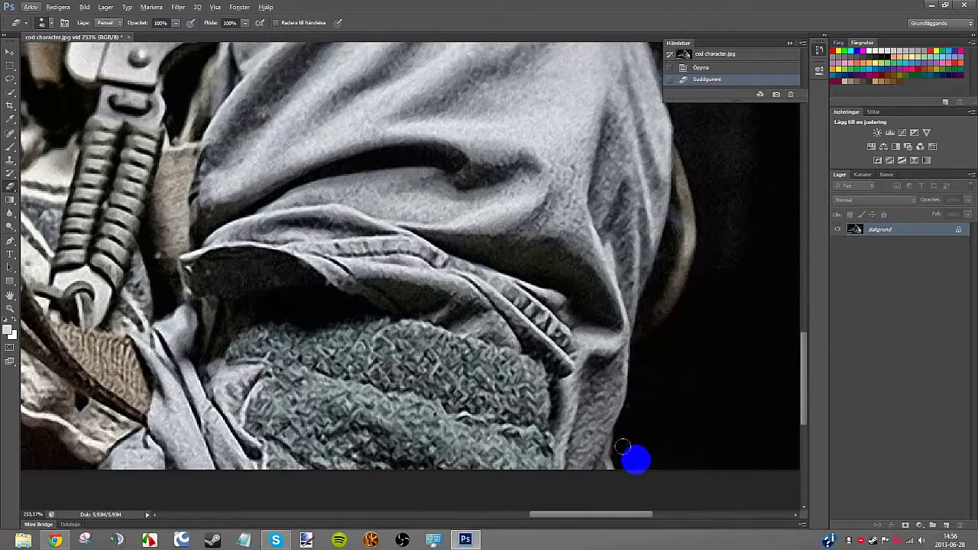
pyautogui.moveTo(639, 461)
pyautogui.mouseDown()
pyautogui.moveTo(651, 354)
pyautogui.moveTo(683, 315)
pyautogui.moveTo(709, 224)
pyautogui.mouseUp()
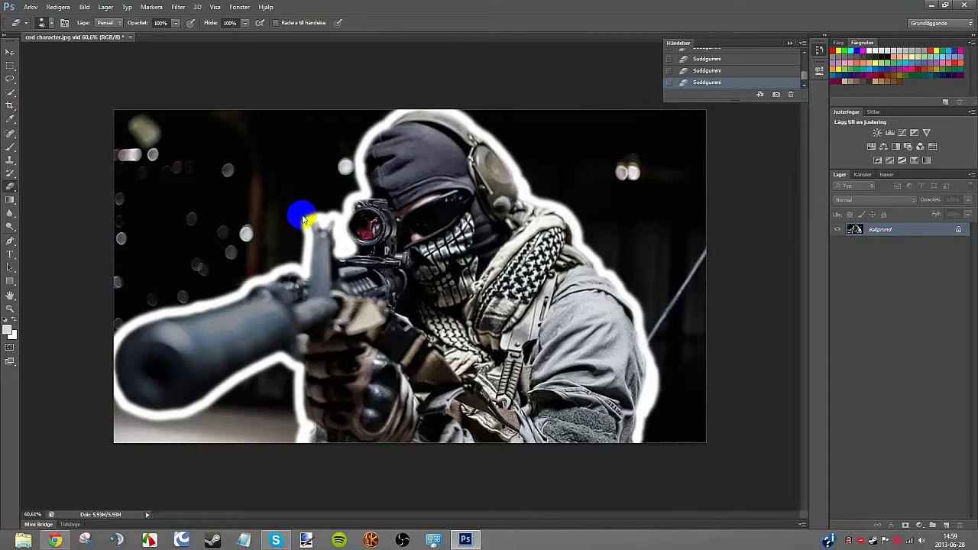
# Save over cod character.jpg, confirming the replacement, with JPEG quality set to Maximum
pyautogui.hotkey('ctrl', 'shift', 's')
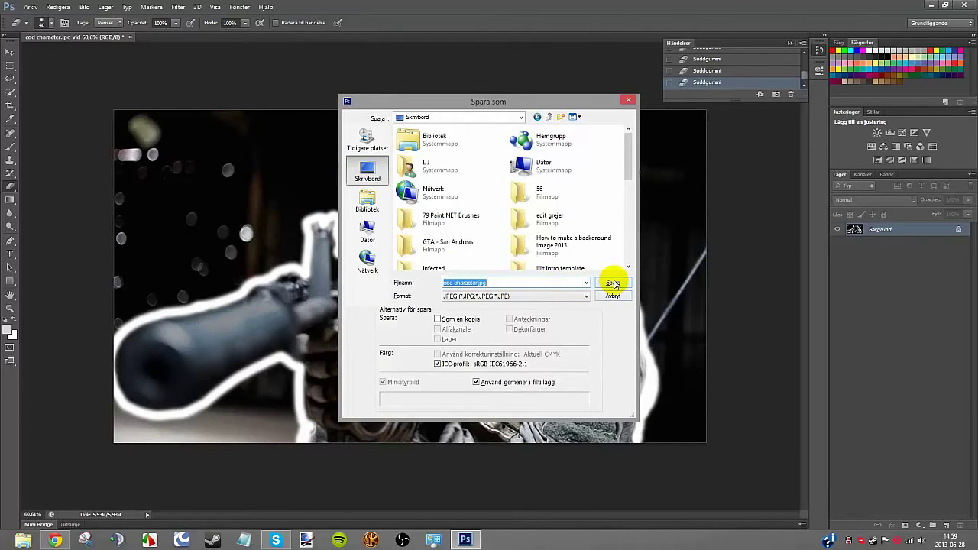
pyautogui.click(613, 284)
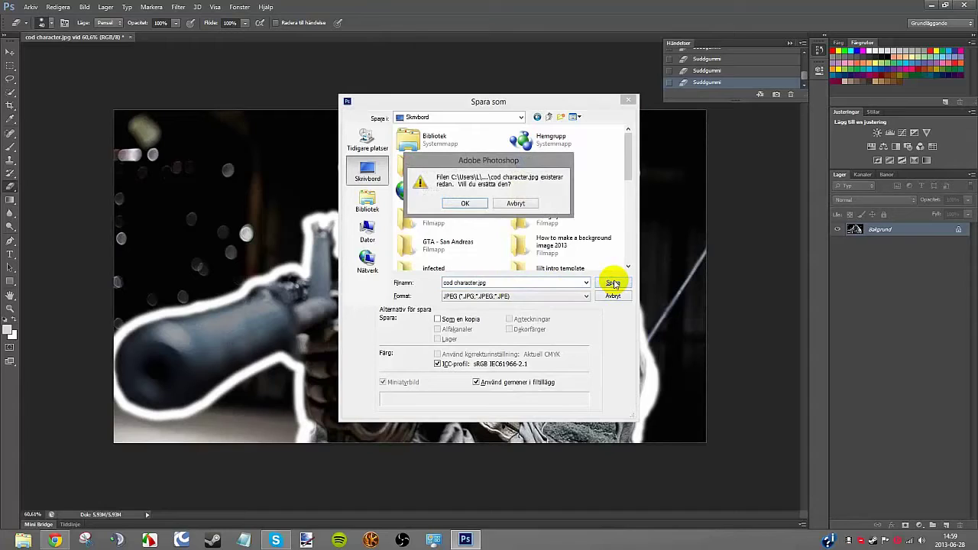
pyautogui.click(464, 204)
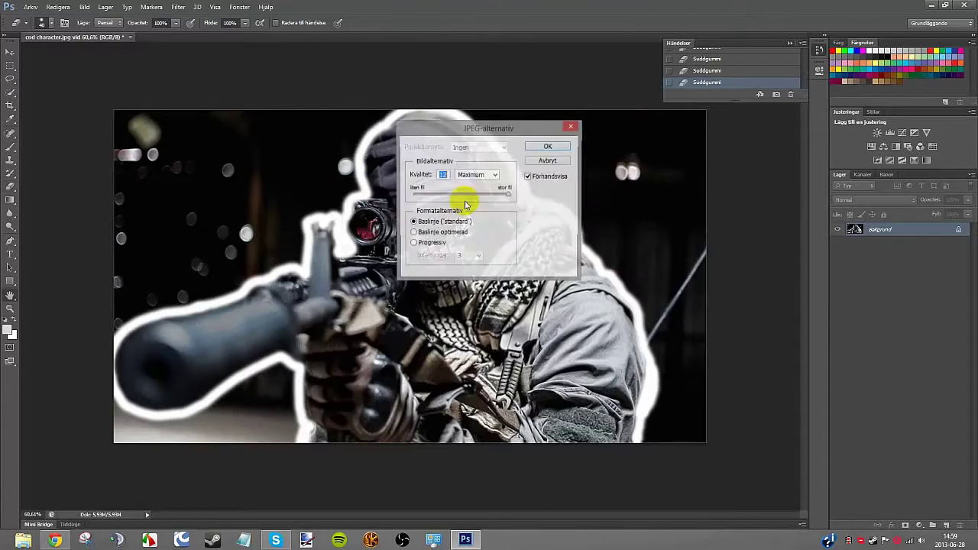
pyautogui.click(496, 174)
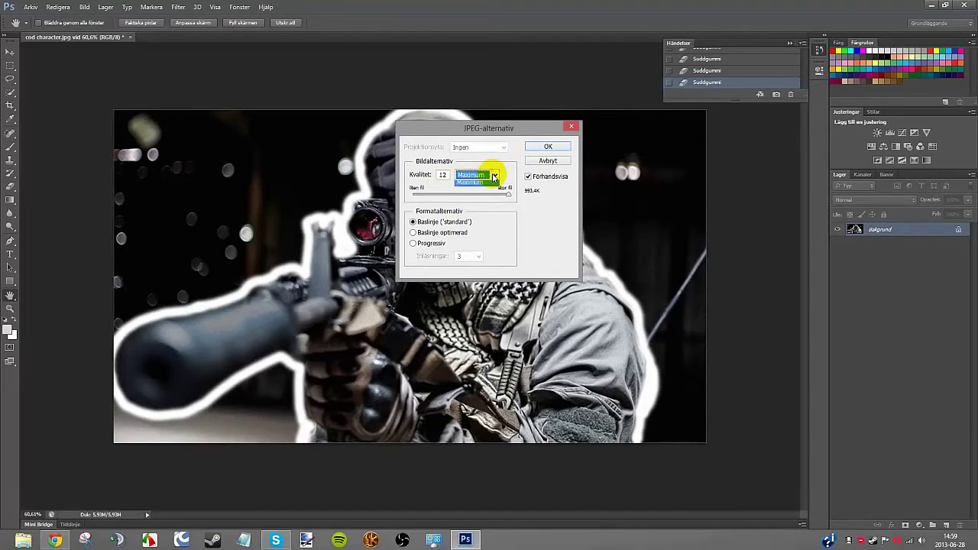
pyautogui.click(496, 175)
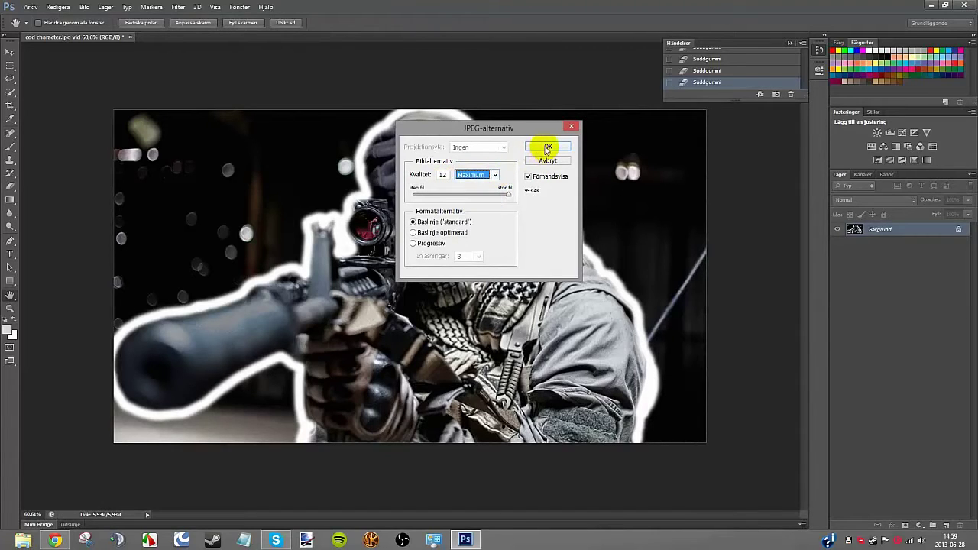
pyautogui.click(548, 148)
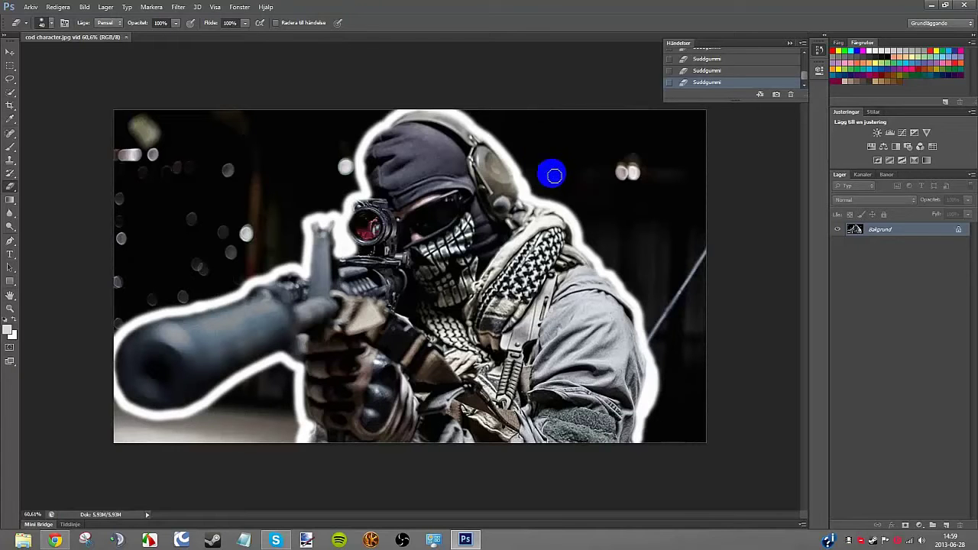
# Preview the saved image, move its icon to the desktop centre, and close Photoshop
pyautogui.click(465, 541)
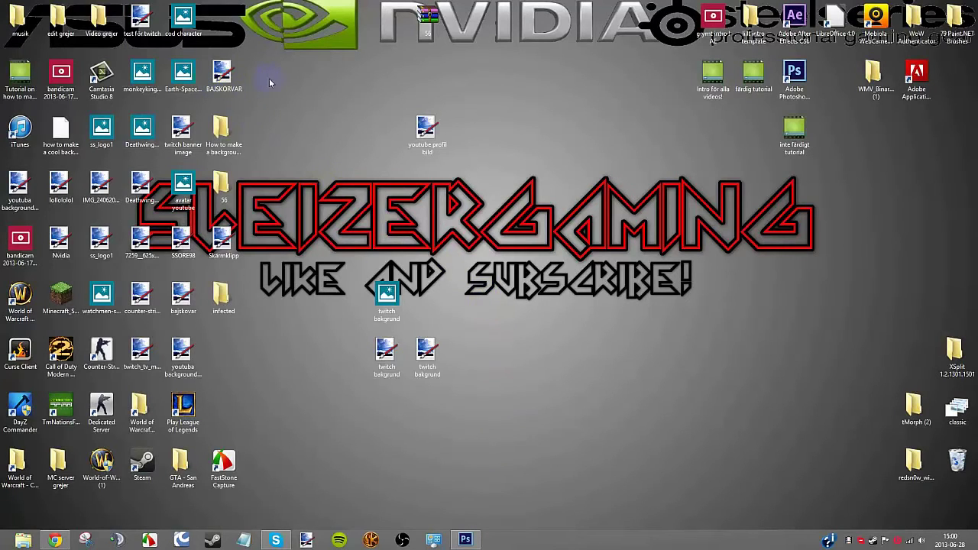
pyautogui.doubleClick(185, 21)
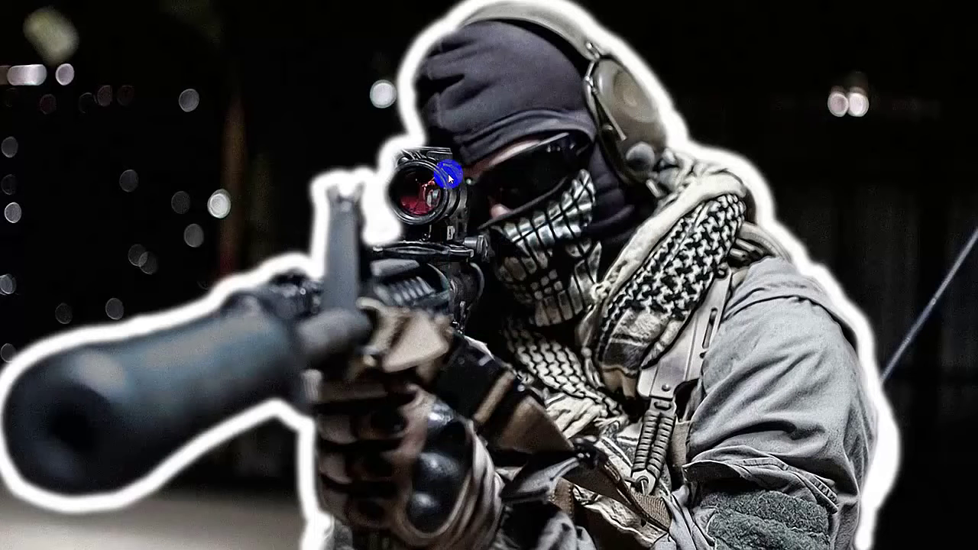
pyautogui.hotkey('alt', 'F4')
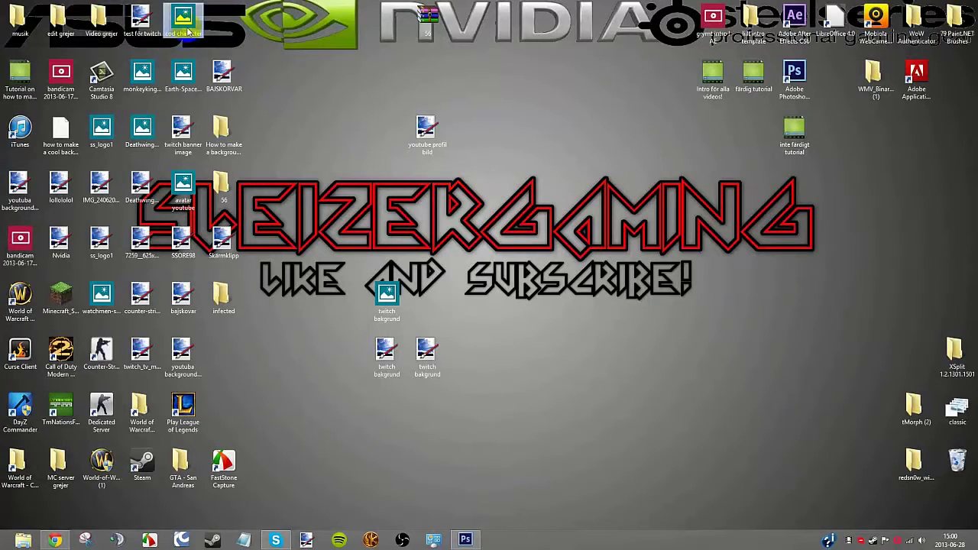
pyautogui.moveTo(189, 30); pyautogui.dragTo(434, 255)
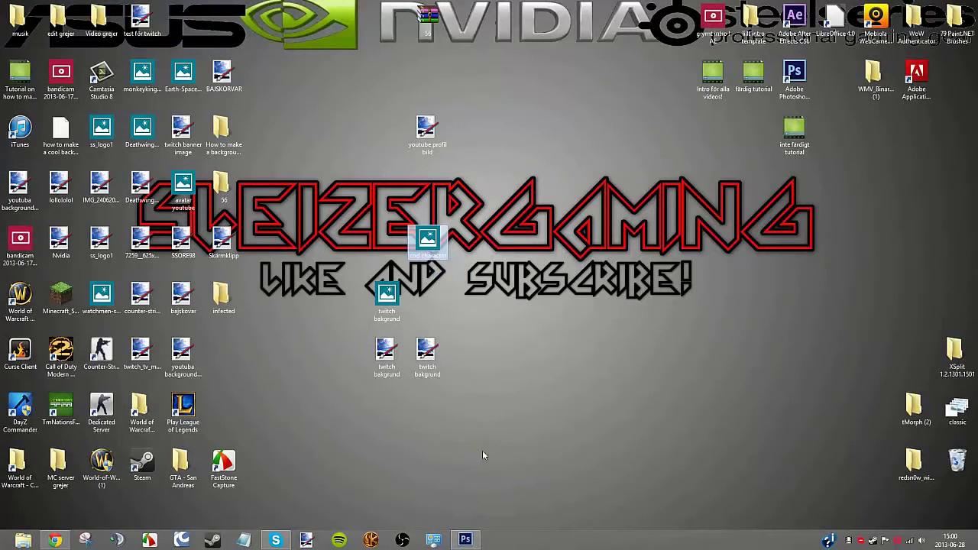
pyautogui.click(466, 540)
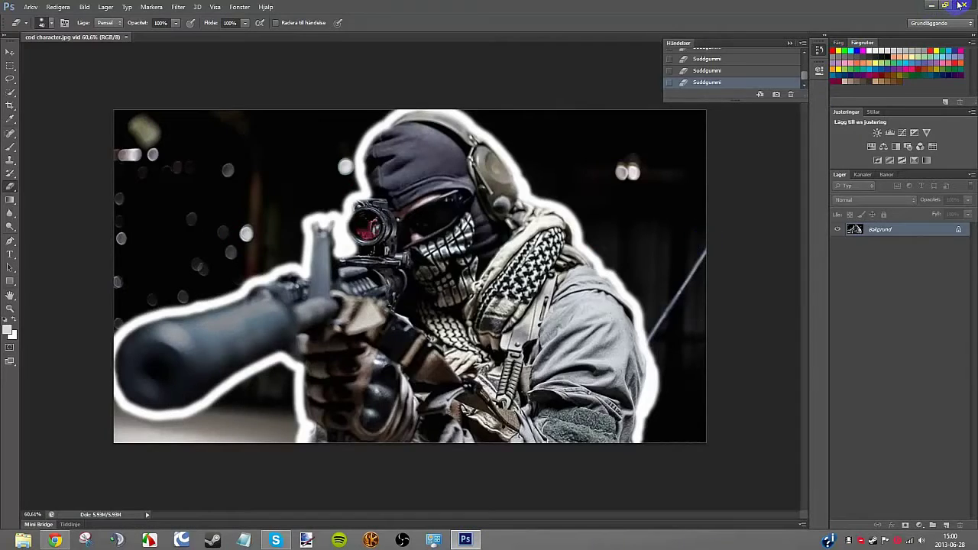
pyautogui.click(960, 6)
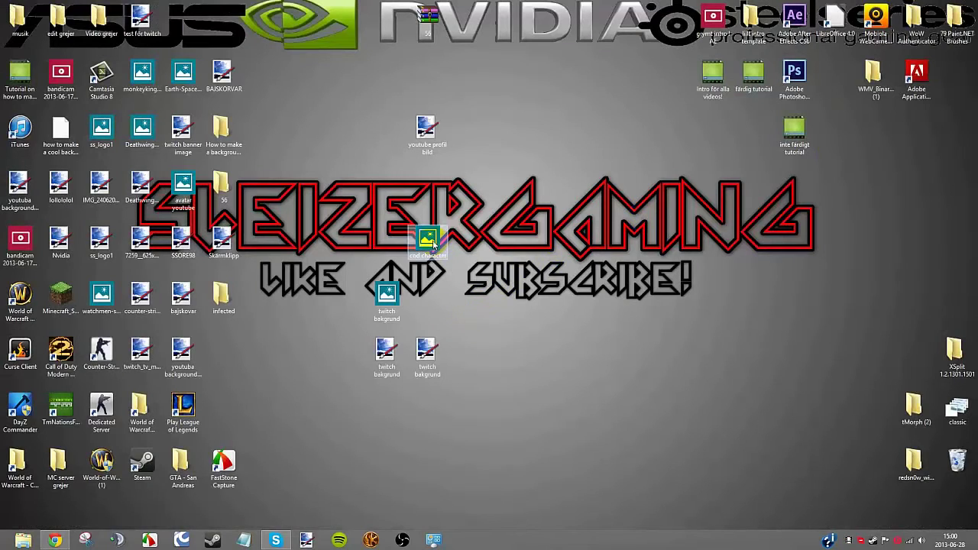
# Open cod character.jpg in Paint.NET and Magic Wand-select the white outline around the soldier
pyautogui.rightClick(428, 239)
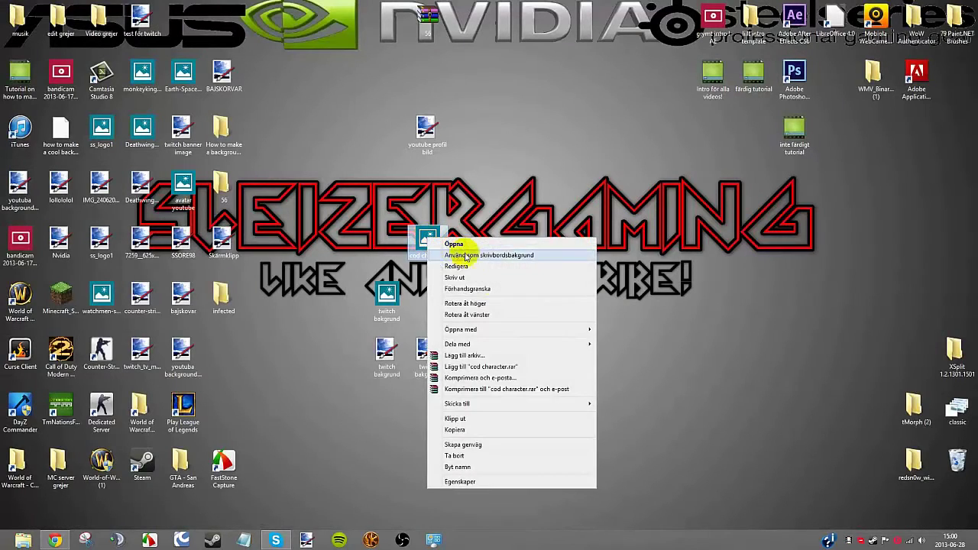
pyautogui.moveTo(461, 330)
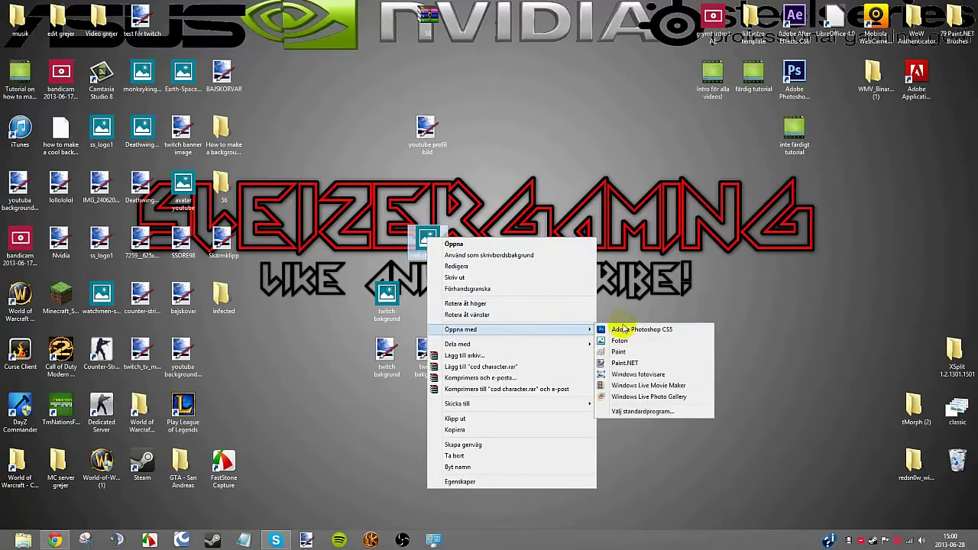
pyautogui.click(655, 363)
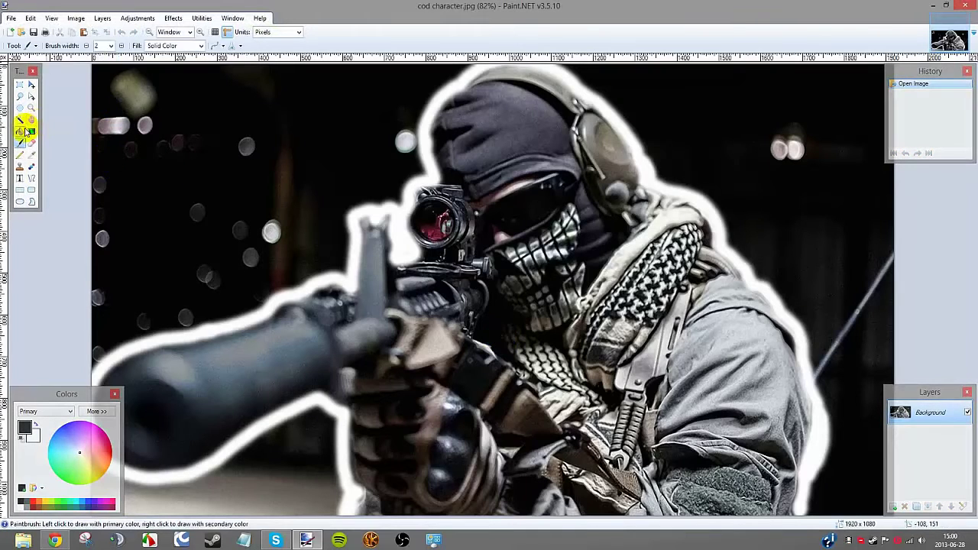
pyautogui.click(23, 123)
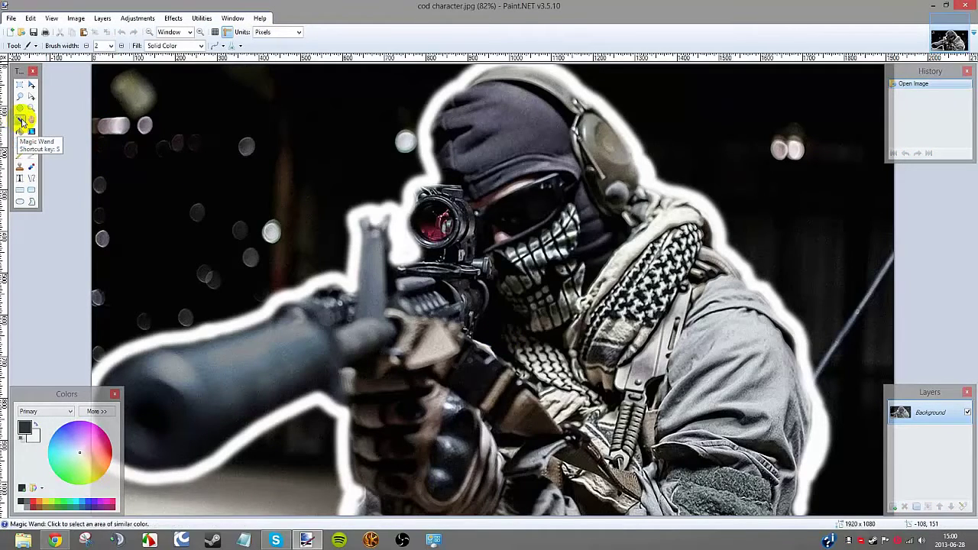
pyautogui.keyDown('ctrl'); pyautogui.scroll(-1, 229, 226); pyautogui.keyUp('ctrl')
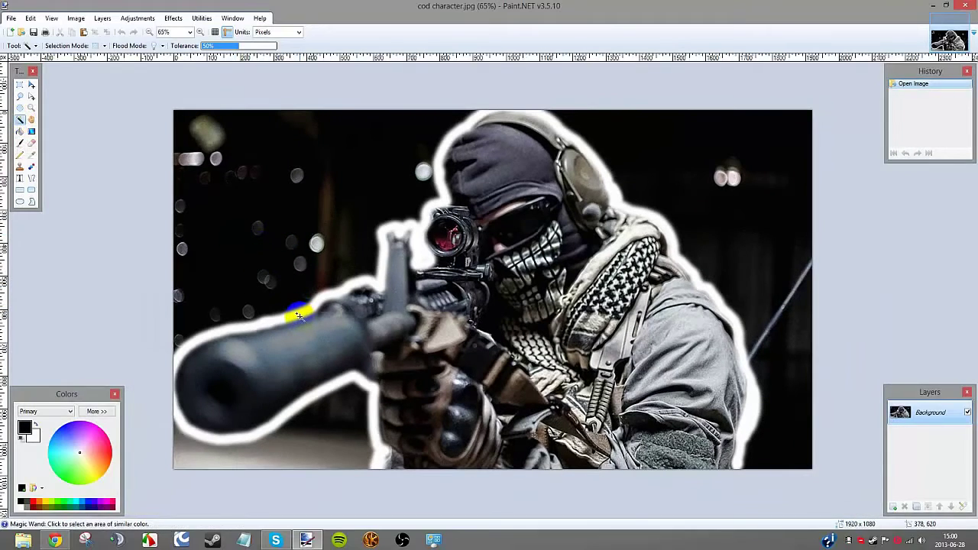
pyautogui.click(293, 314)
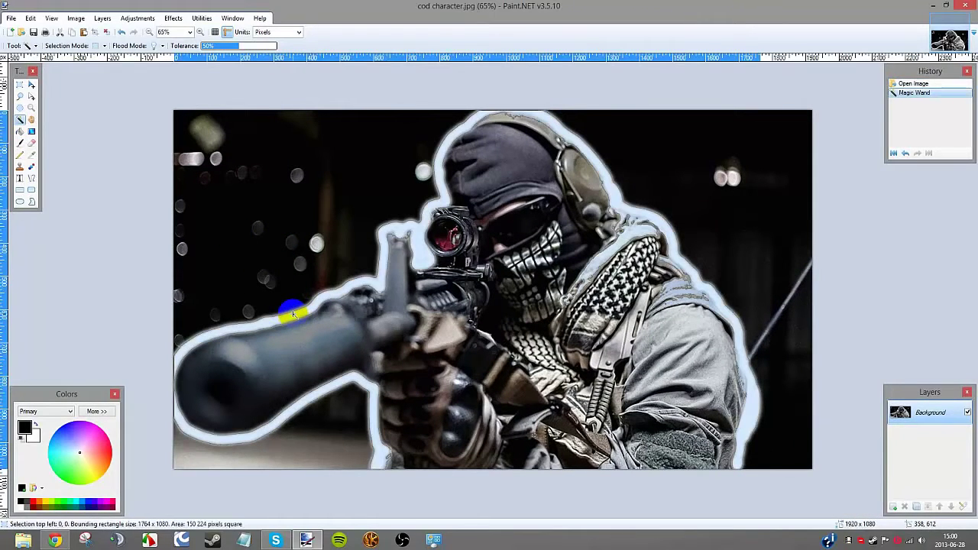
pyautogui.scroll(3, 772, 304)
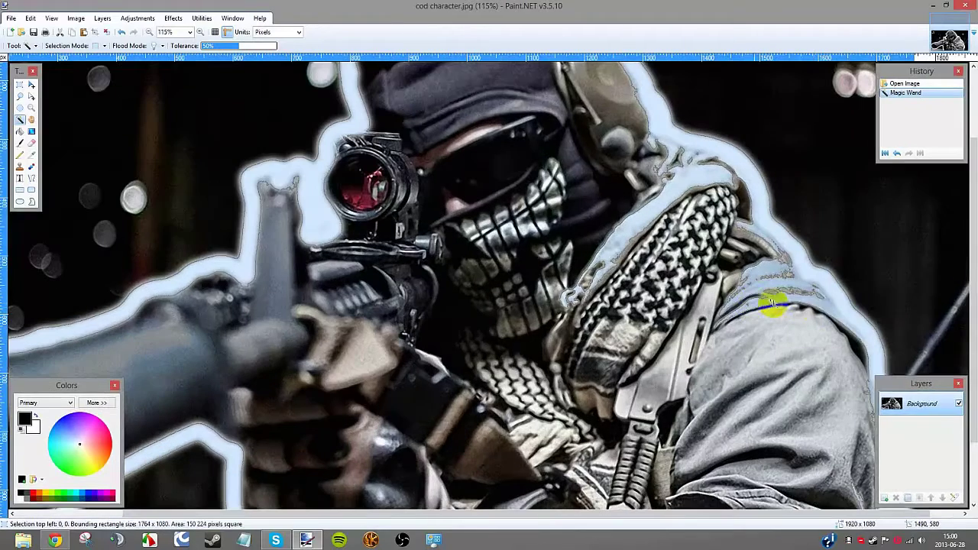
# At 33% tolerance, select the white halo plus the rifle outline and delete them
pyautogui.hotkey('ctrl', 'd')
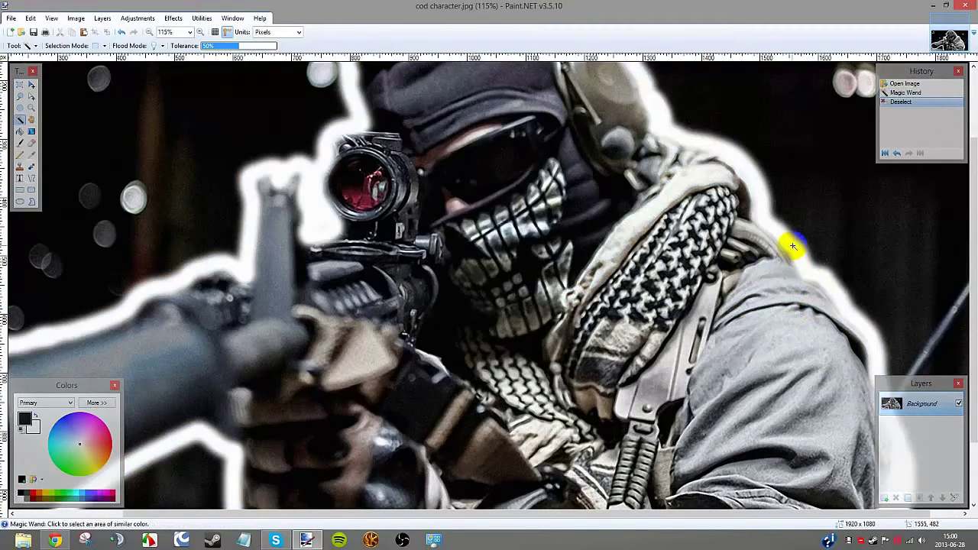
pyautogui.click(793, 246)
pyautogui.hotkey('ctrl', 'd')
pyautogui.click(226, 45)
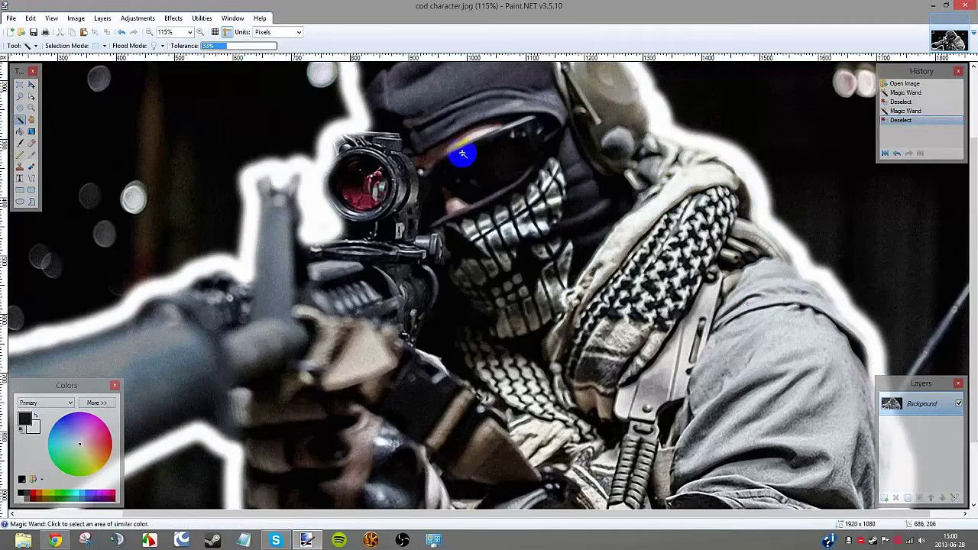
pyautogui.scroll(-2, 462, 155)
pyautogui.click(786, 245)
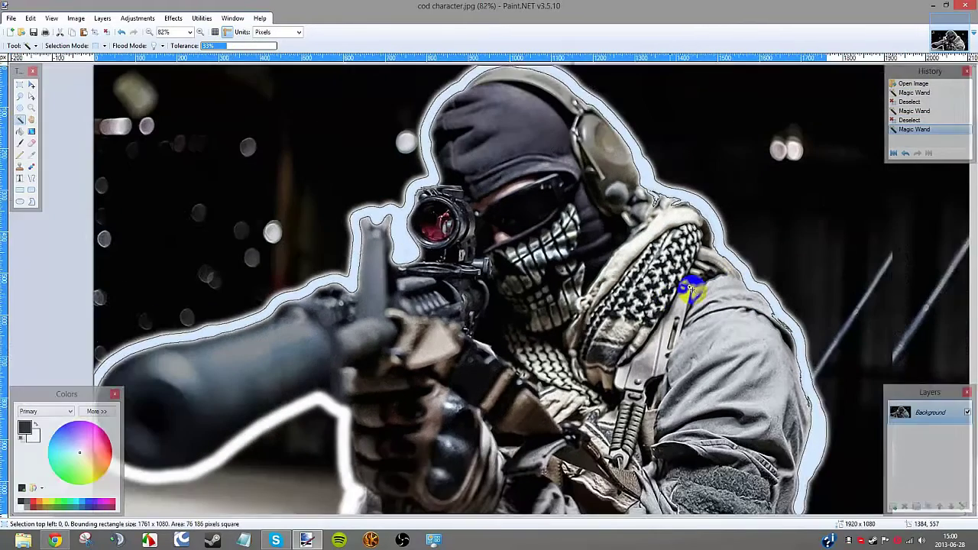
pyautogui.scroll(-2, 690, 289)
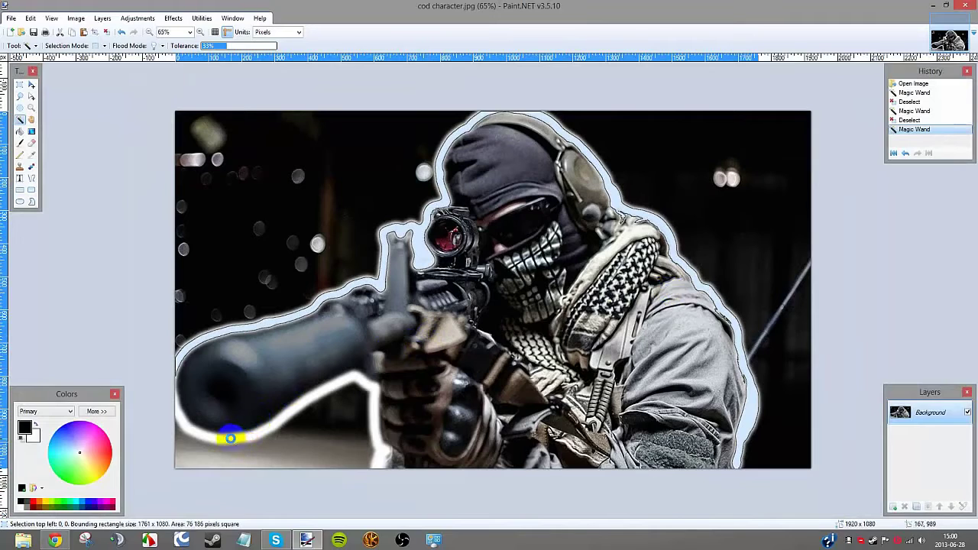
pyautogui.keyDown('ctrl'); pyautogui.click(230, 439); pyautogui.keyUp('ctrl')
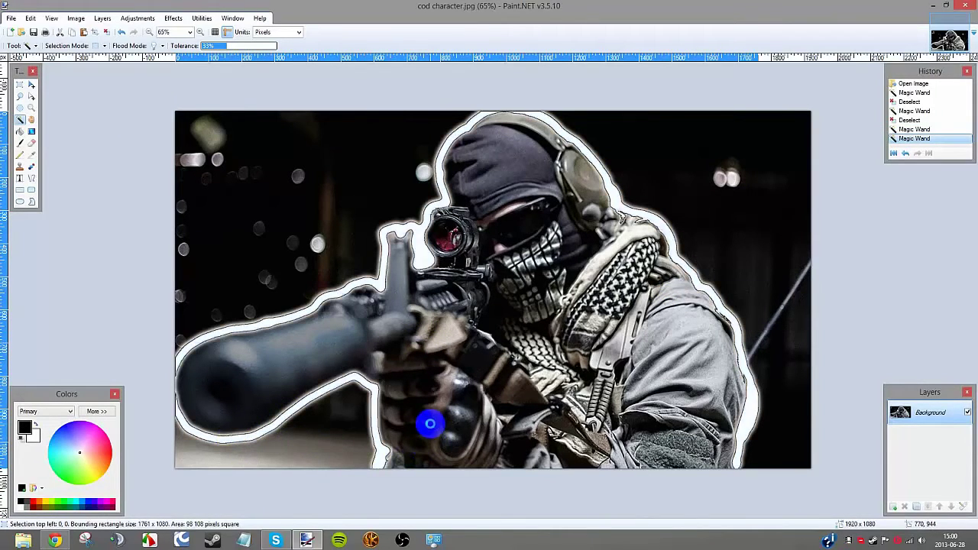
pyautogui.press('Delete')
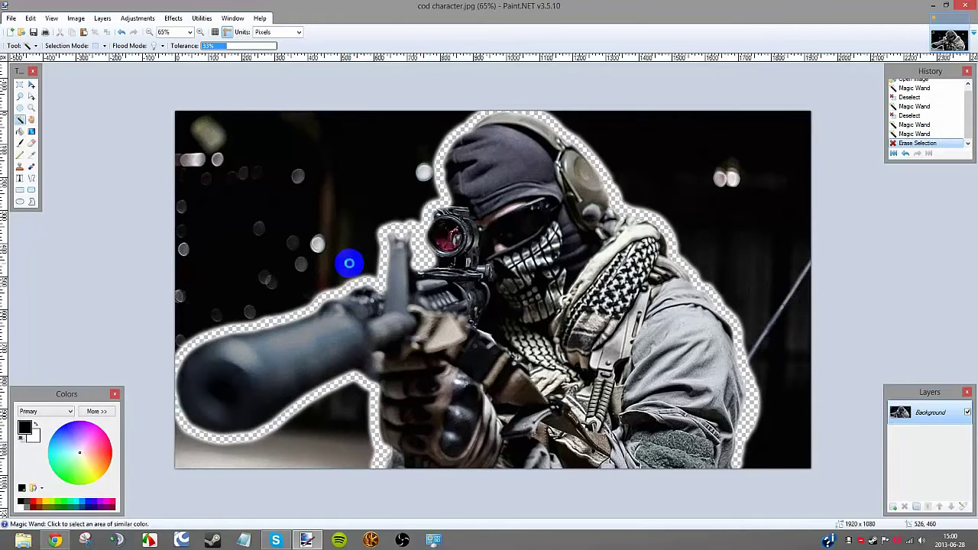
# At 56% Magic Wand tolerance, delete the dark background, light area and specks around the rifle
pyautogui.click(349, 264)
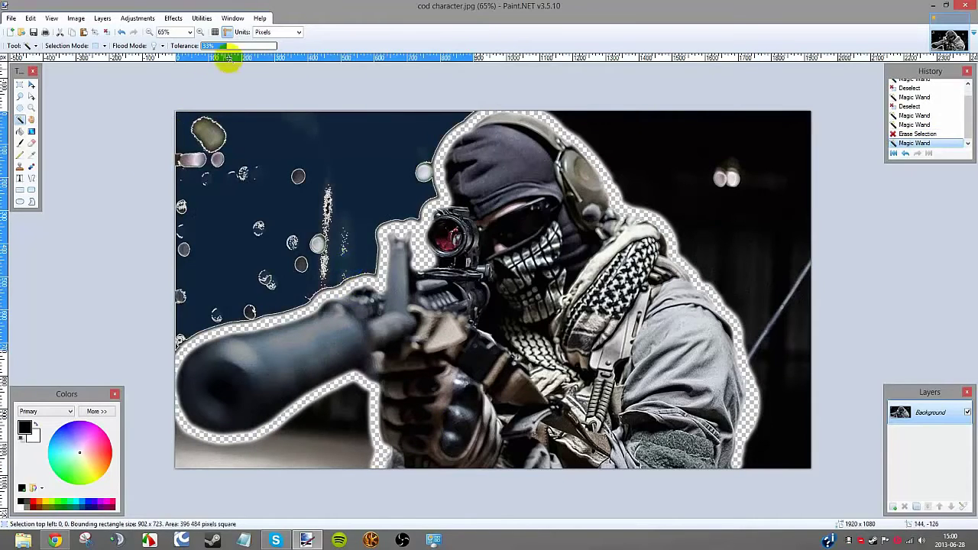
pyautogui.click(243, 45)
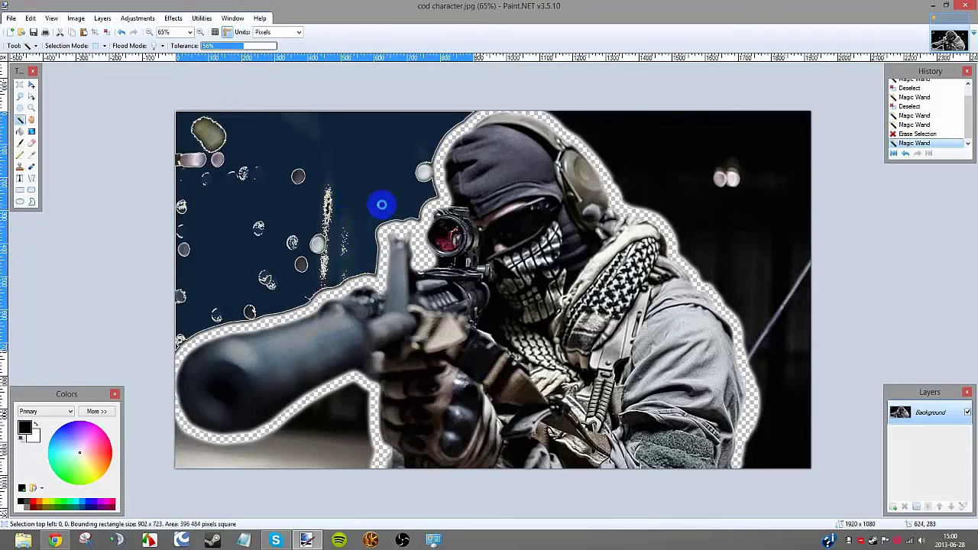
pyautogui.click(382, 204)
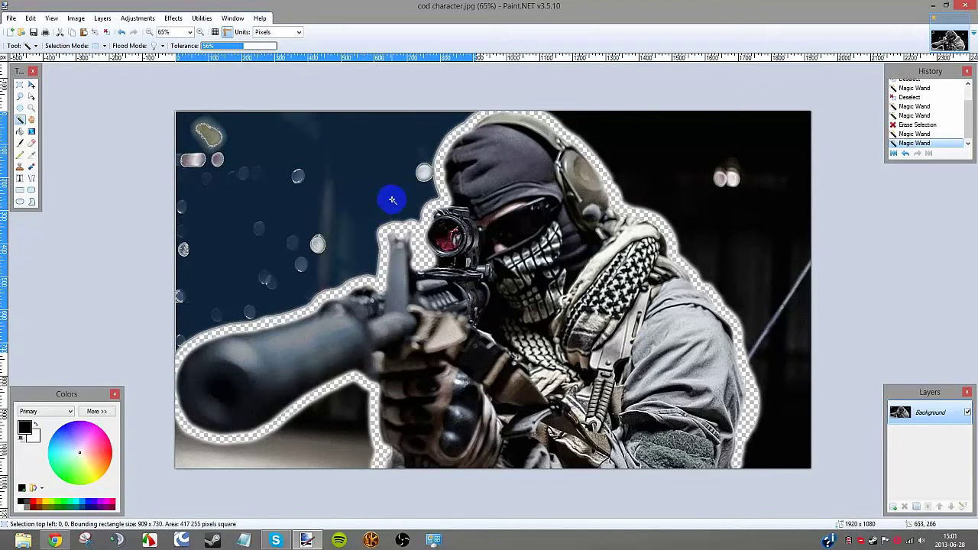
pyautogui.press('Delete')
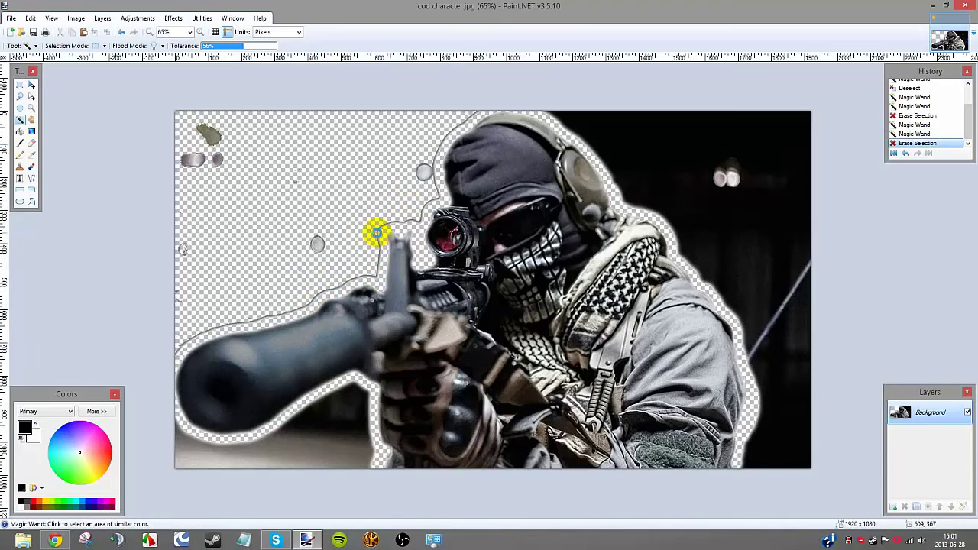
pyautogui.click(385, 288)
pyautogui.press('Delete')
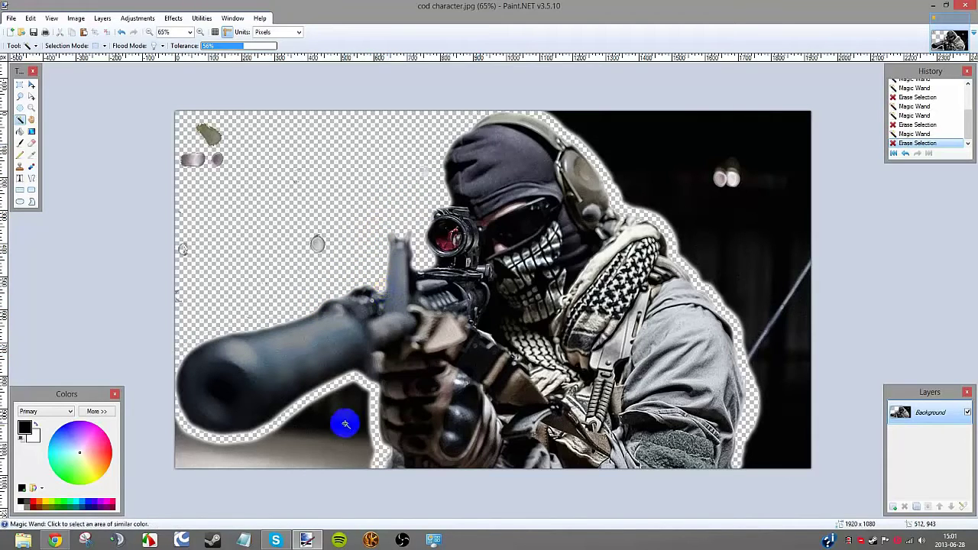
pyautogui.click(343, 434)
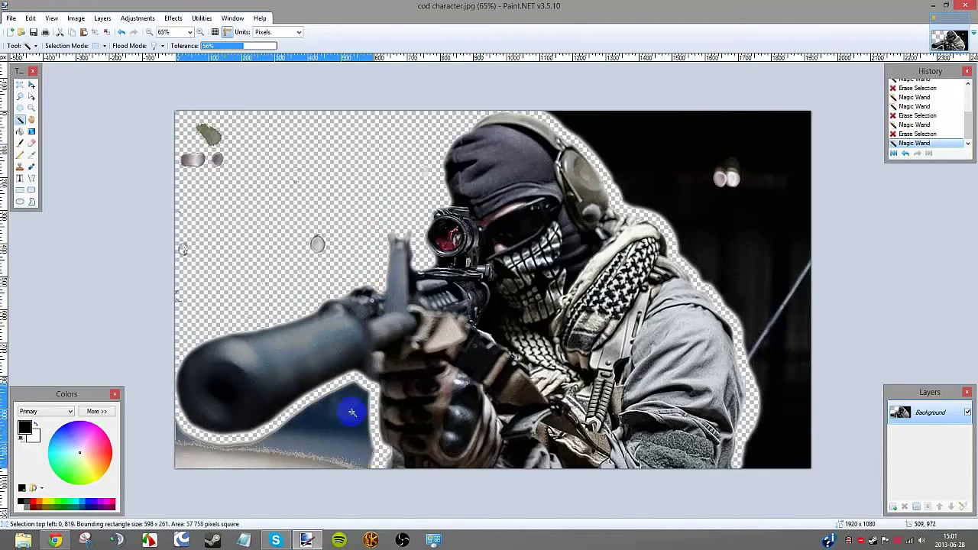
pyautogui.press('Delete')
pyautogui.press('Delete')
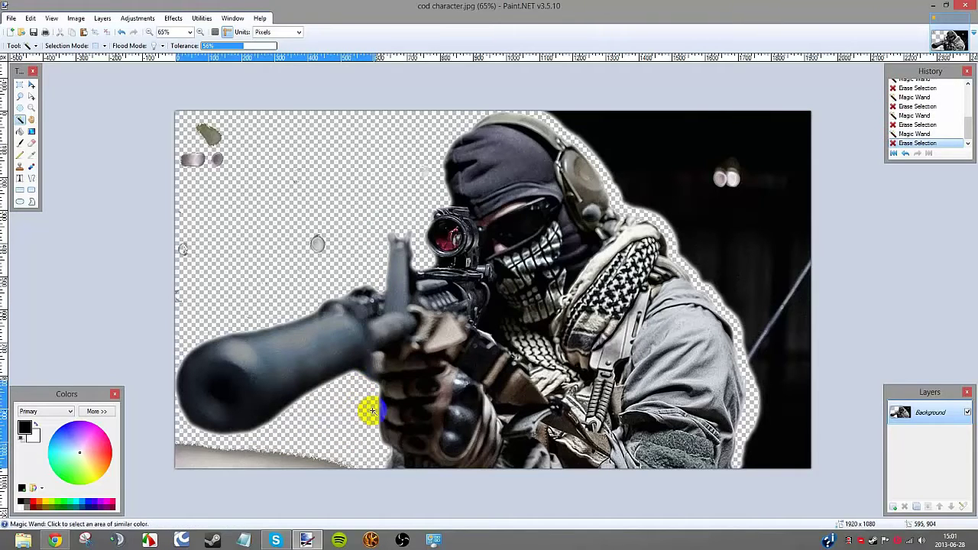
pyautogui.click(317, 241)
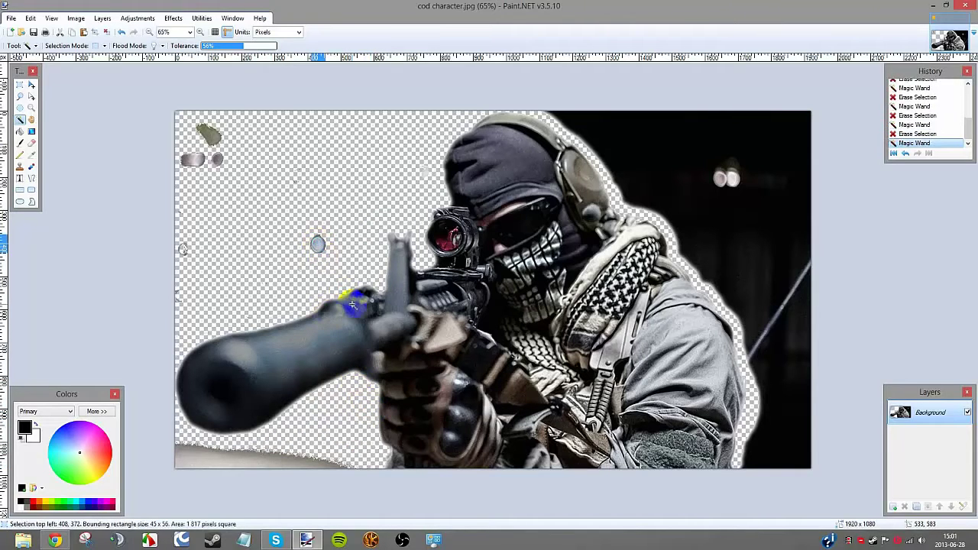
pyautogui.press('Delete')
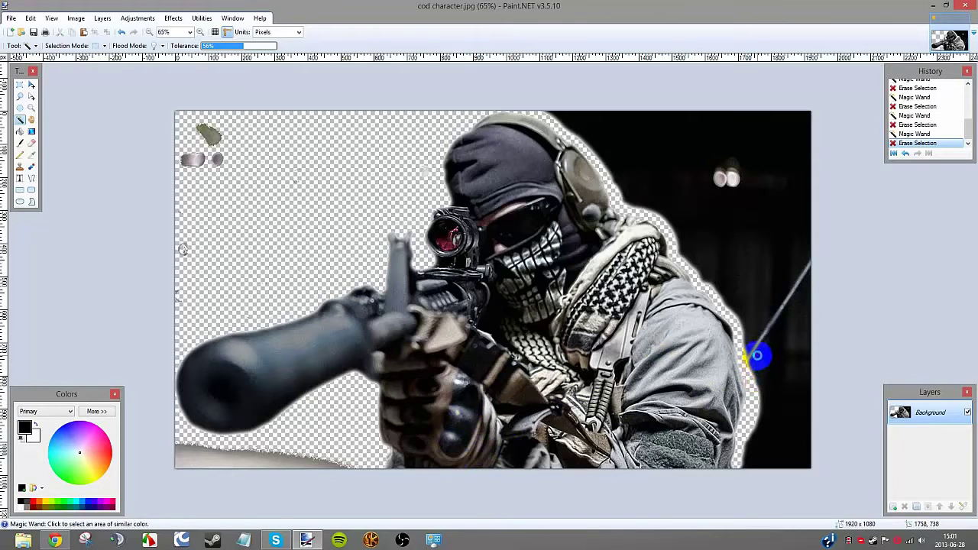
# Delete the dark background, thin outline and diagonal line remnant on the soldier's right
pyautogui.click(756, 356)
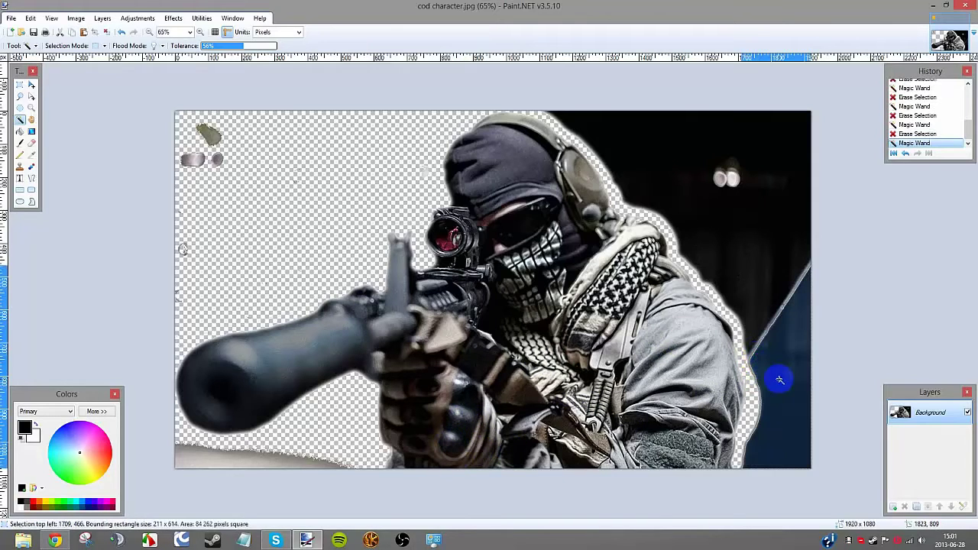
pyautogui.keyDown('ctrl'); pyautogui.click(753, 316); pyautogui.keyUp('ctrl')
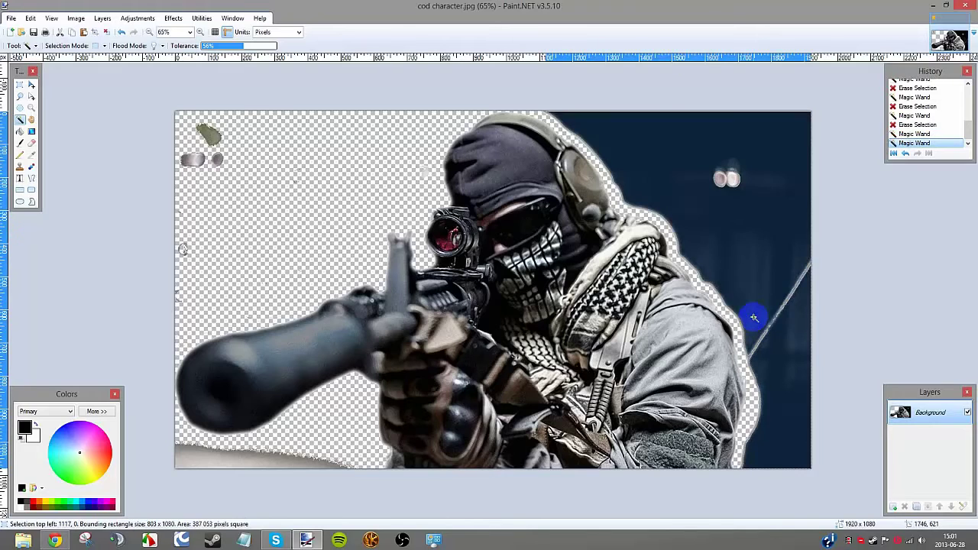
pyautogui.press('Delete')
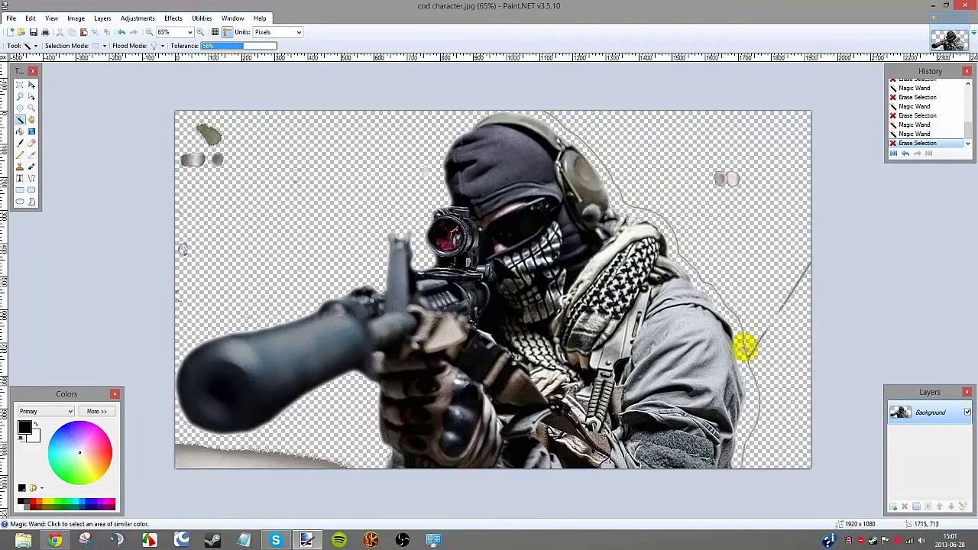
pyautogui.click(743, 347)
pyautogui.press('Delete')
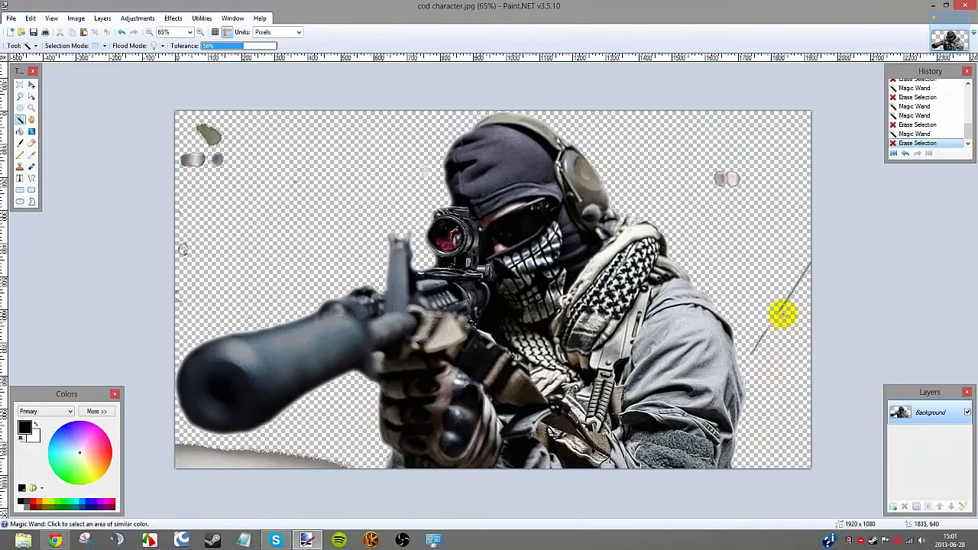
pyautogui.click(786, 302)
pyautogui.press('Delete')
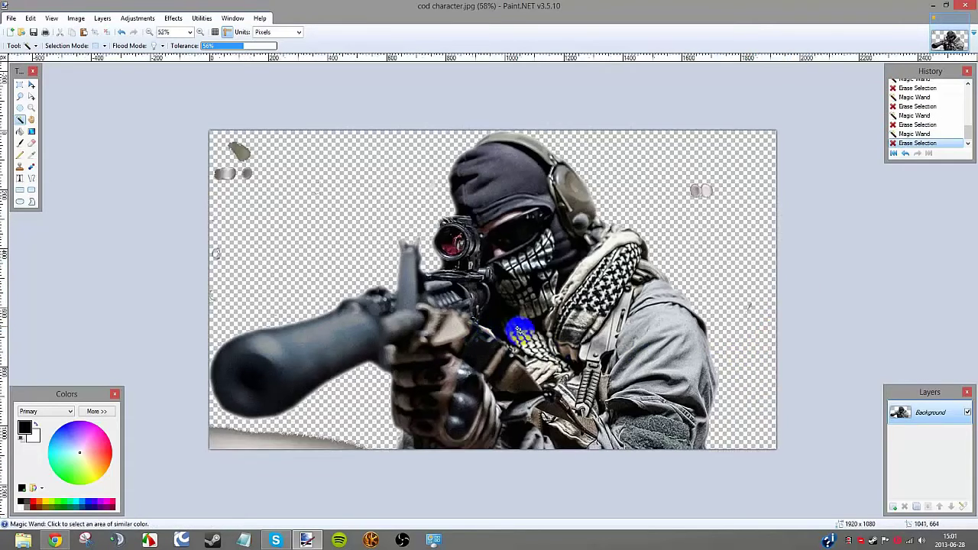
pyautogui.scroll(-1, 519, 330)
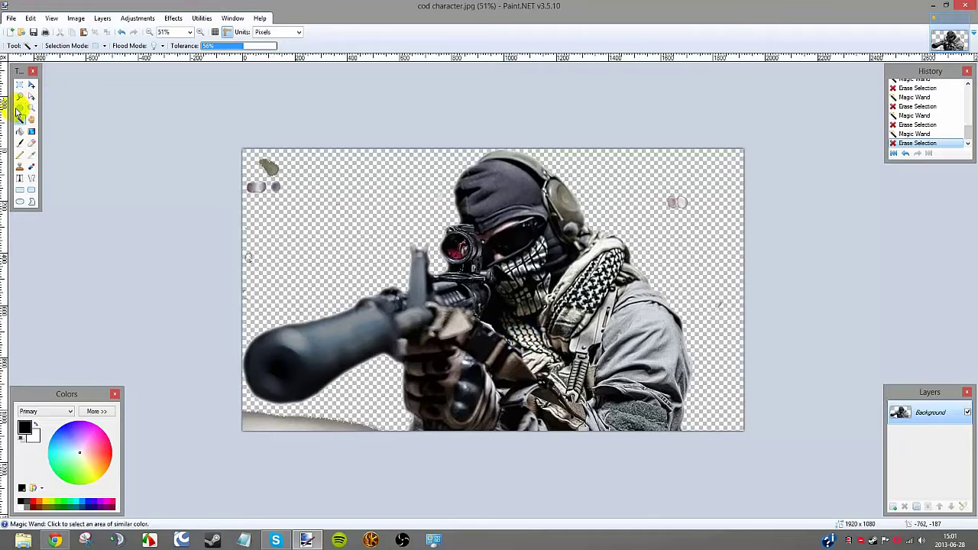
# With Ellipse Select, delete stray marks at the top-left corner, left edge, around the scope and right side
pyautogui.click(21, 109)
pyautogui.moveTo(353, 271); pyautogui.dragTo(200, 126)
pyautogui.press('Delete')
pyautogui.moveTo(323, 233); pyautogui.dragTo(167, 313)
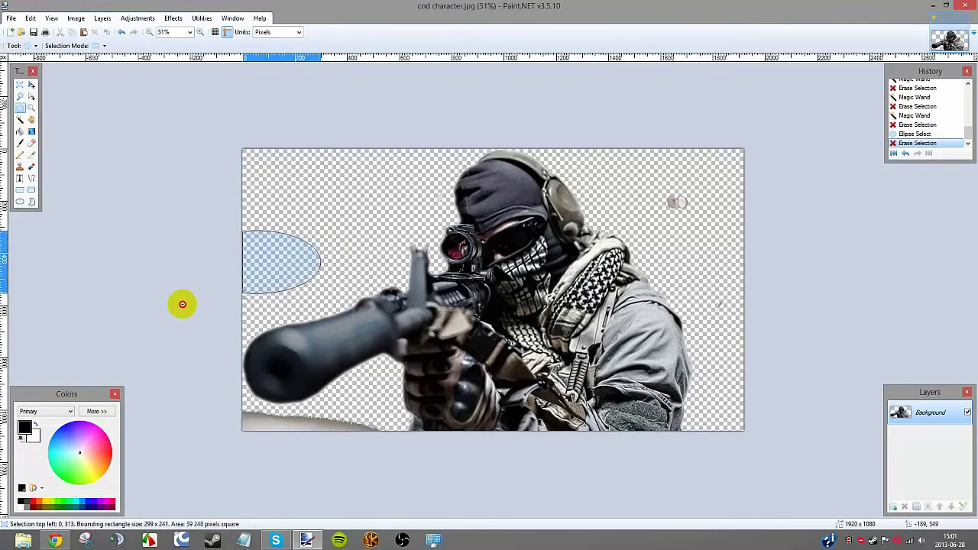
pyautogui.press('Delete')
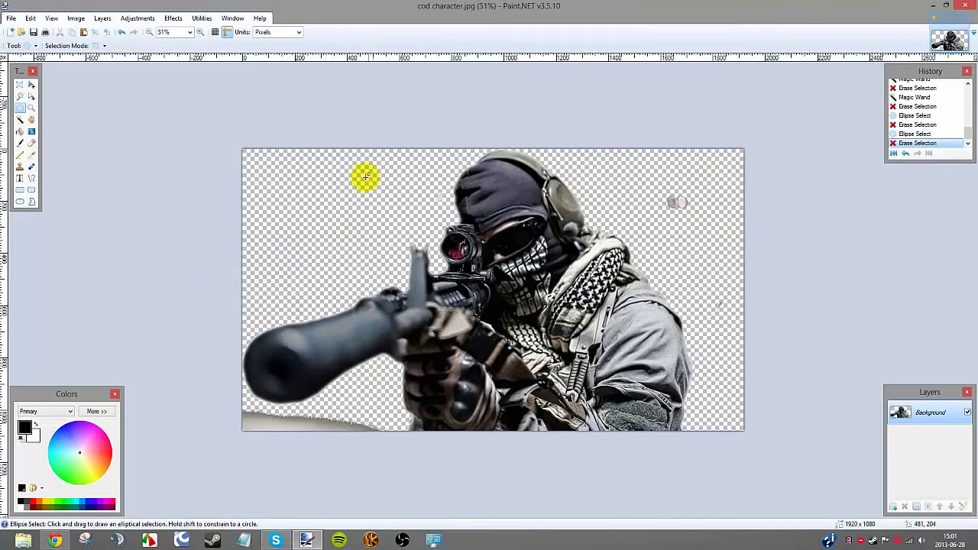
pyautogui.moveTo(367, 174); pyautogui.dragTo(448, 208)
pyautogui.press('Delete')
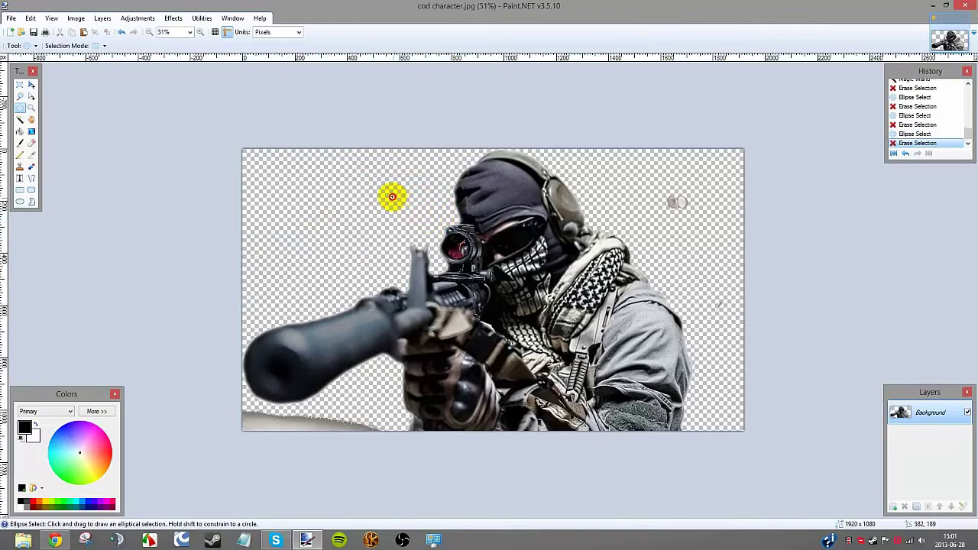
pyautogui.moveTo(391, 197); pyautogui.dragTo(446, 226)
pyautogui.press('Delete')
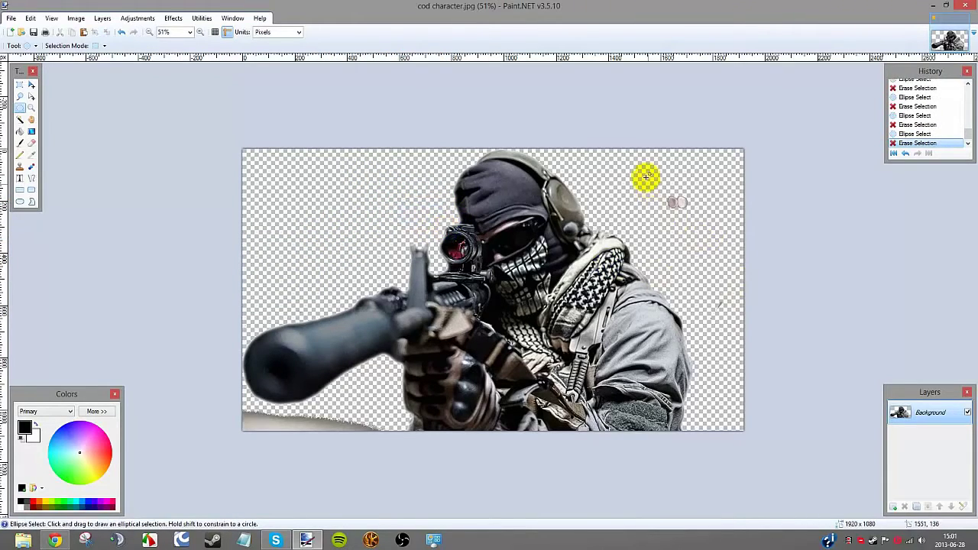
pyautogui.moveTo(648, 177)
pyautogui.mouseDown()
pyautogui.moveTo(741, 236)
pyautogui.moveTo(787, 461)
pyautogui.mouseUp()
pyautogui.press('Delete')
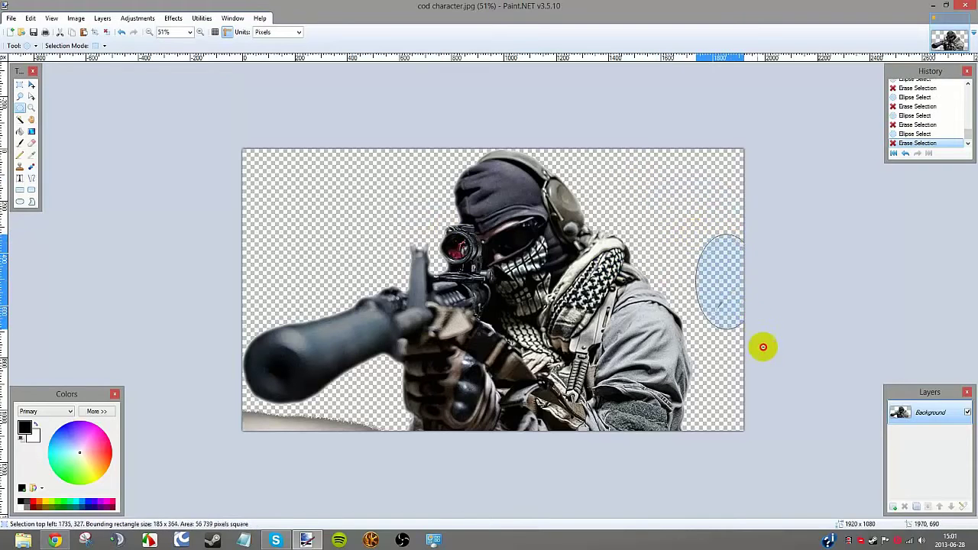
pyautogui.press('Delete')
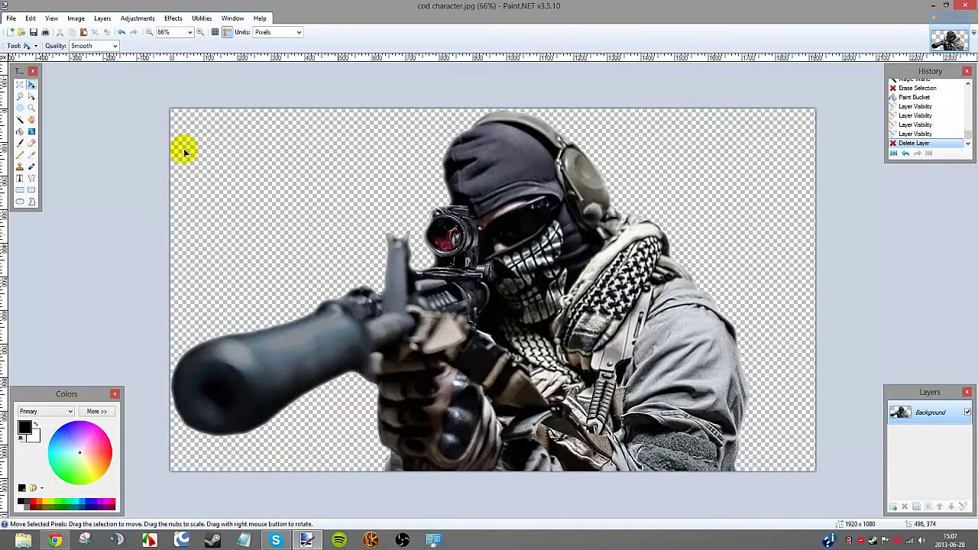
# Rectangle-select from the top-left corner to the soldier's right edge and crop to 1746 × 1080
pyautogui.click(21, 85)
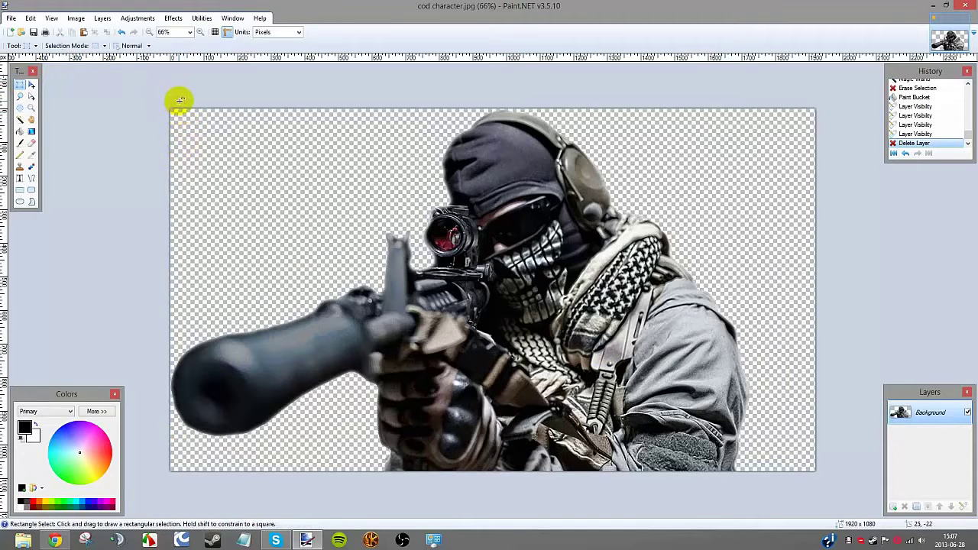
pyautogui.moveTo(179, 100)
pyautogui.mouseDown()
pyautogui.moveTo(218, 225)
pyautogui.moveTo(394, 367)
pyautogui.mouseUp()
pyautogui.moveTo(213, 155); pyautogui.dragTo(215, 156)
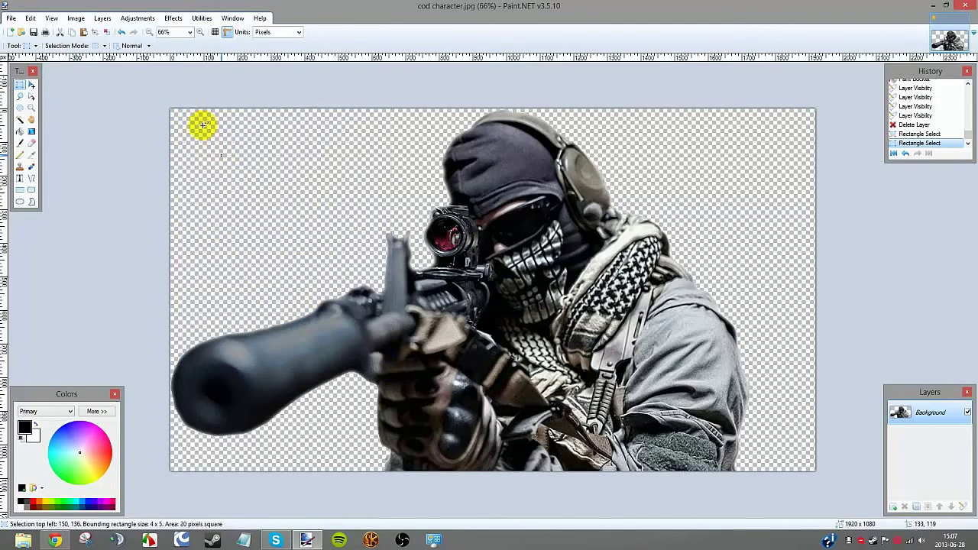
pyautogui.moveTo(164, 91)
pyautogui.mouseDown()
pyautogui.moveTo(701, 409)
pyautogui.moveTo(757, 484)
pyautogui.mouseUp()
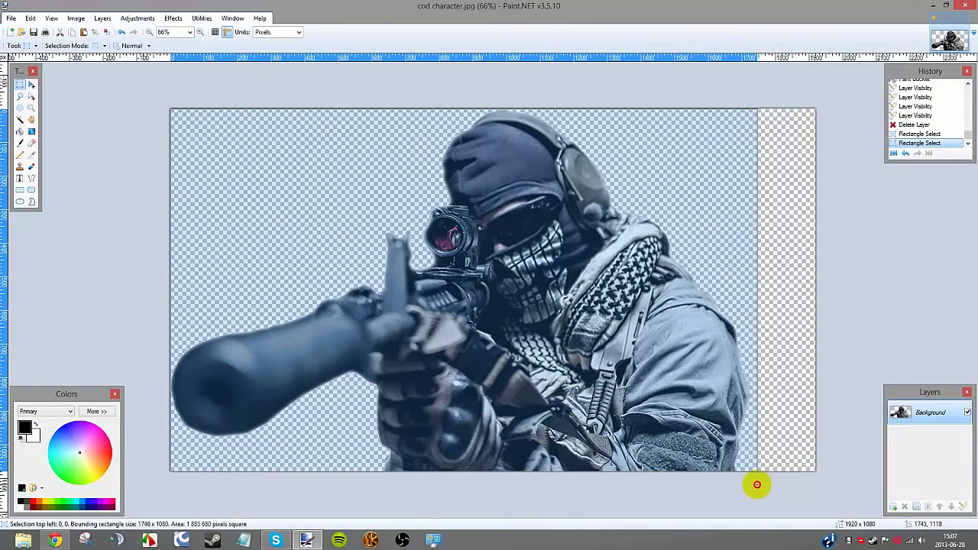
pyautogui.moveTo(758, 484); pyautogui.dragTo(757, 484)
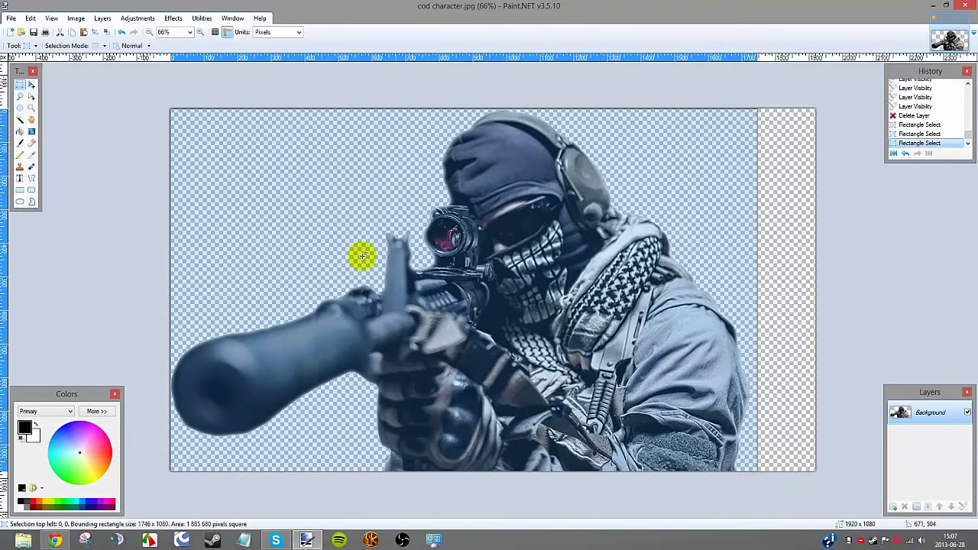
pyautogui.click(96, 33)
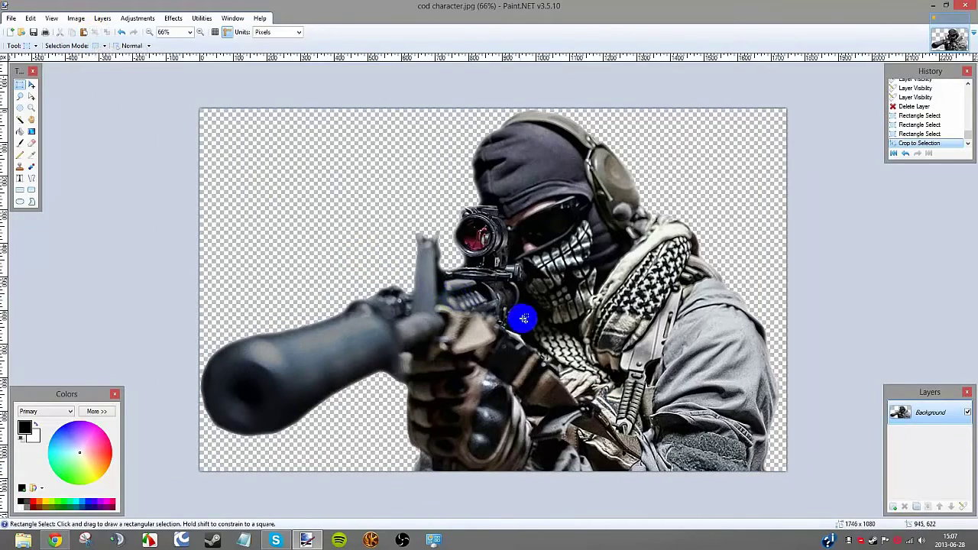
# Check the cropped canvas, switch to Move Selected Pixels, and bring up Save As
pyautogui.scroll(-2, 524, 318)
pyautogui.scroll(1, 524, 319)
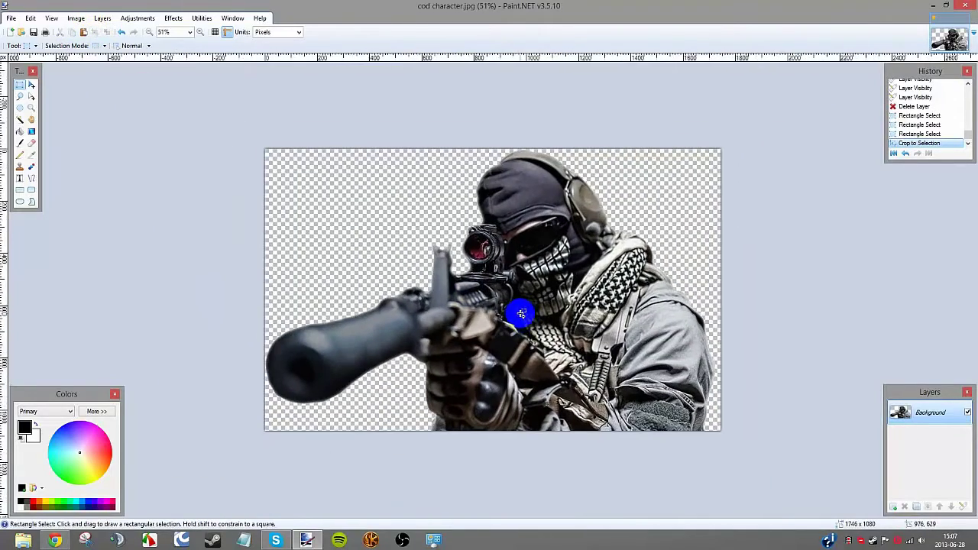
pyautogui.click(32, 85)
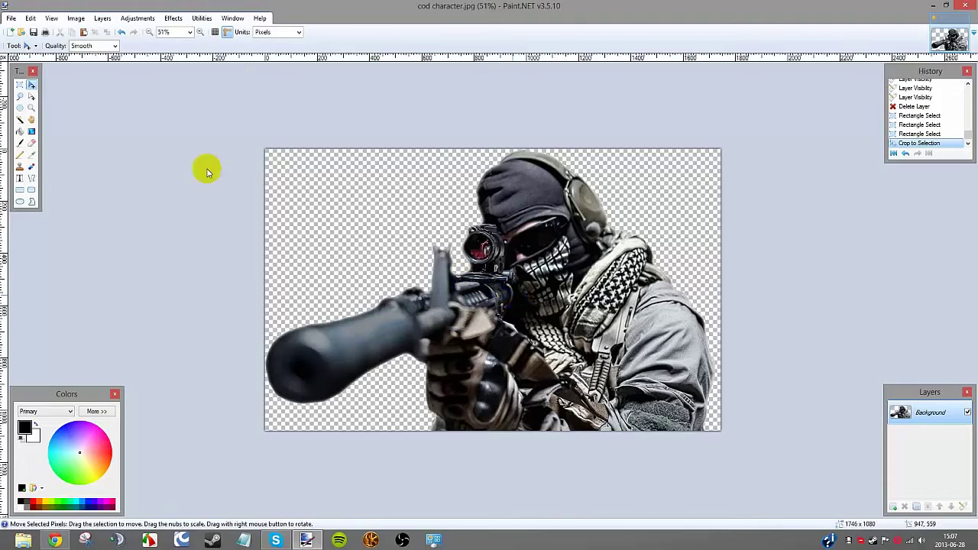
pyautogui.hotkey('ctrl', 'shift', 's')
# Abandon the first save attempt and check the Resize settings without changing anything
pyautogui.click(58, 94)
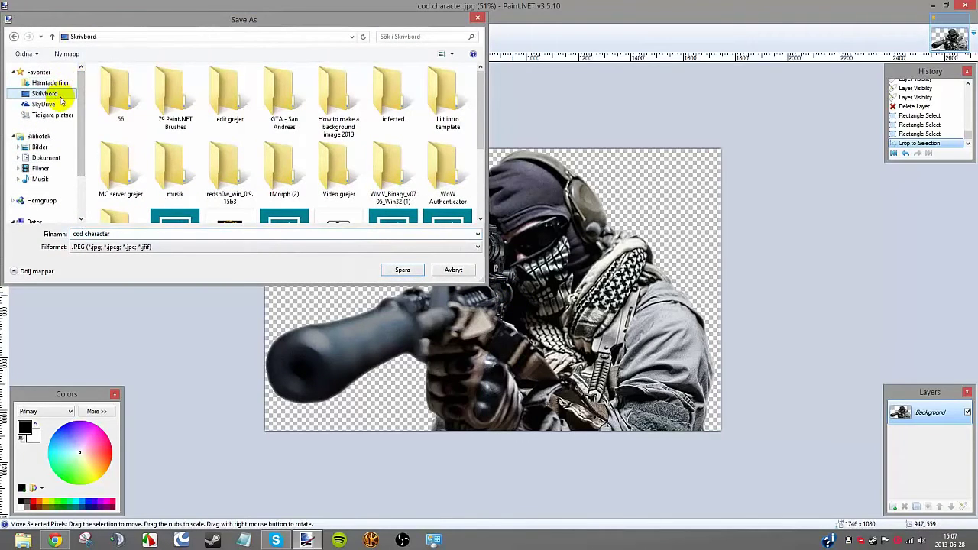
pyautogui.click(476, 19)
pyautogui.hotkey('ctrl', 'r')
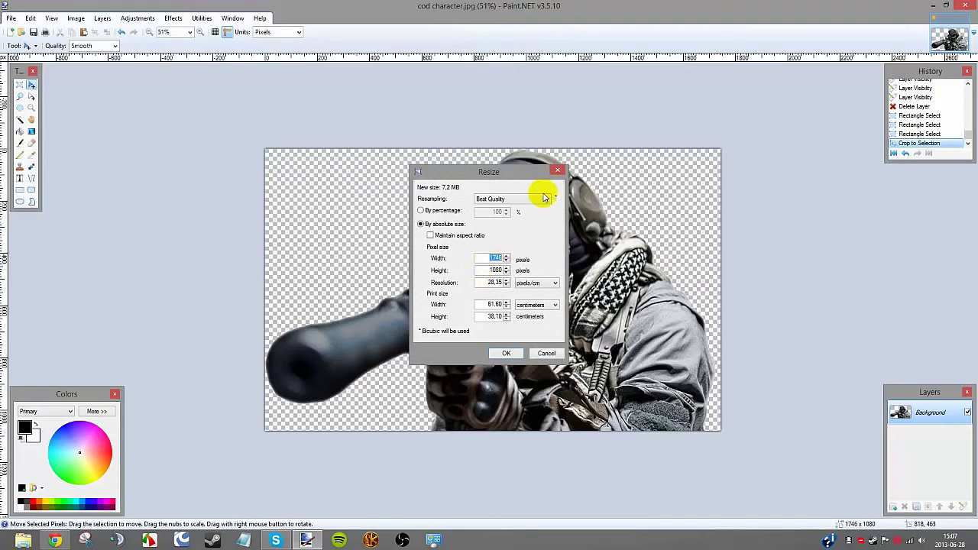
pyautogui.click(559, 171)
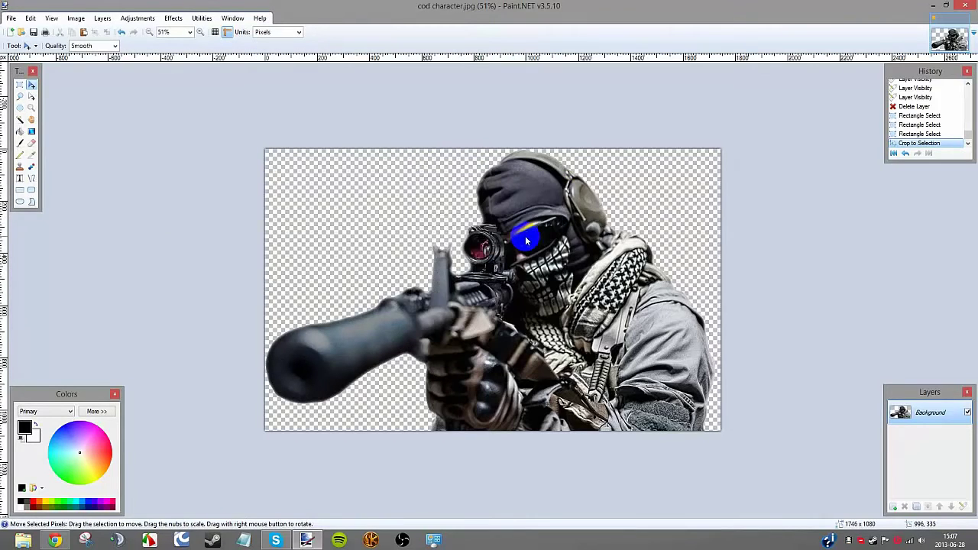
# Save 'cod character' to Skrivbord as PNG (*.png), reaching the 32-bit save settings
pyautogui.hotkey('ctrl', 'shift', 's')
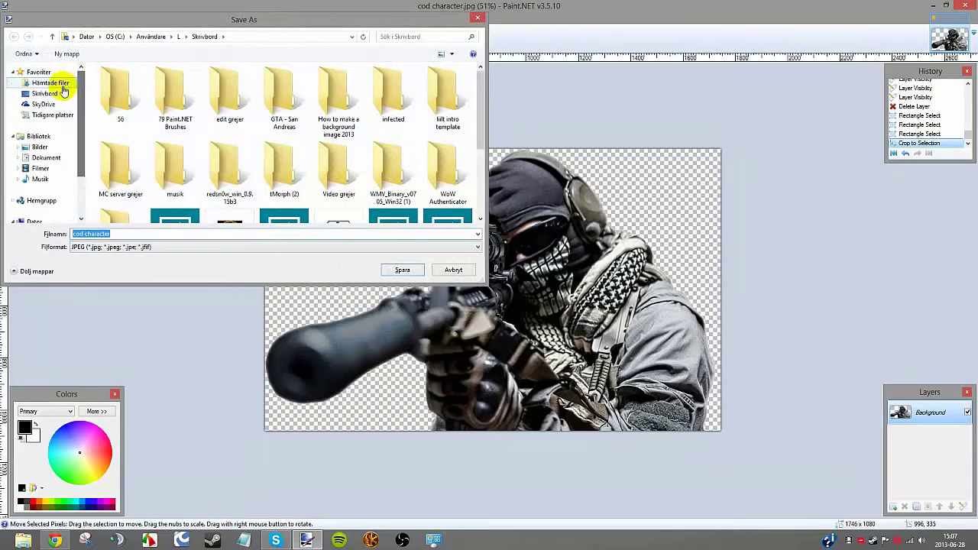
pyautogui.click(59, 93)
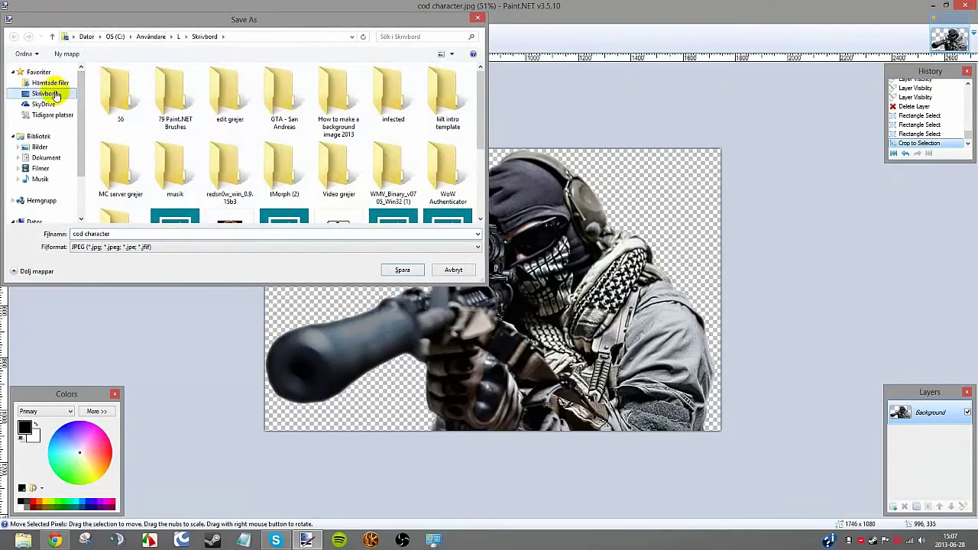
pyautogui.click(149, 248)
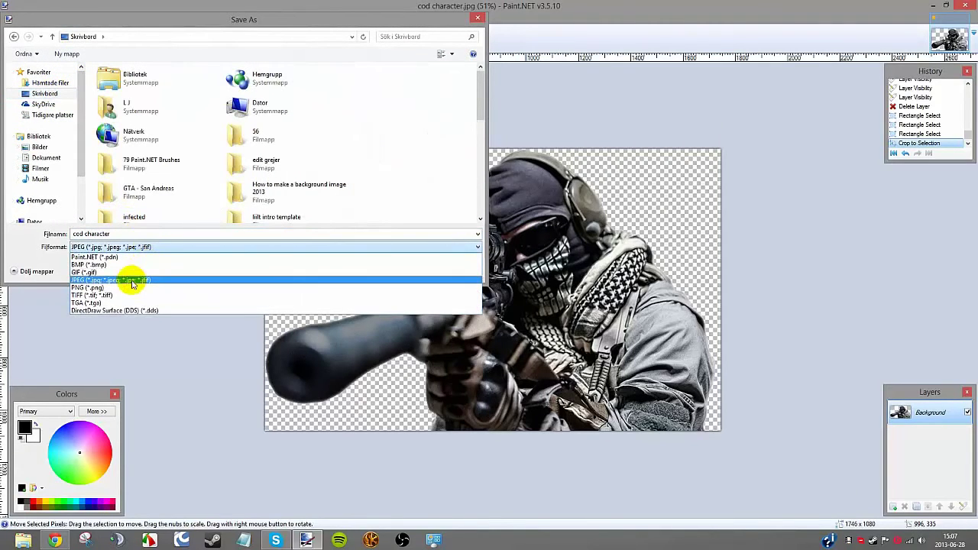
pyautogui.click(128, 287)
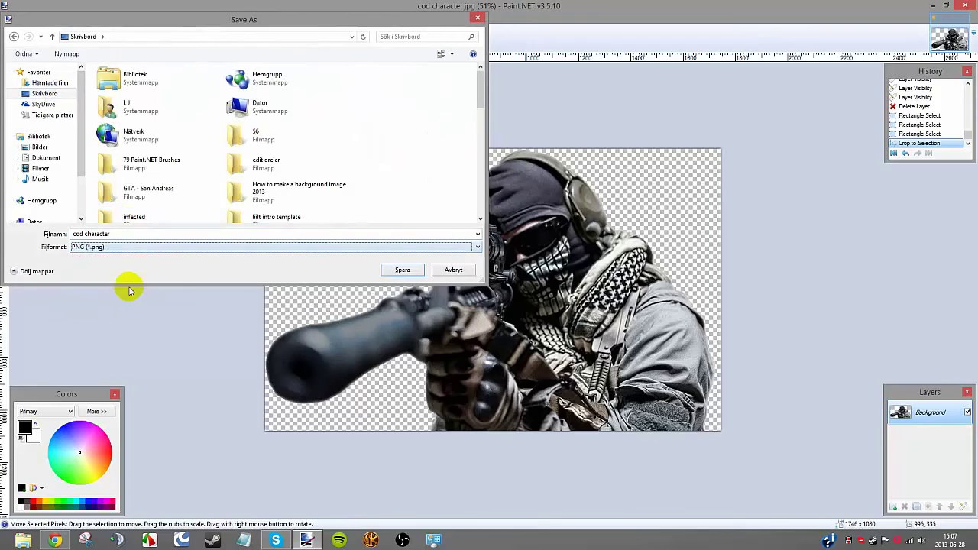
pyautogui.click(403, 269)
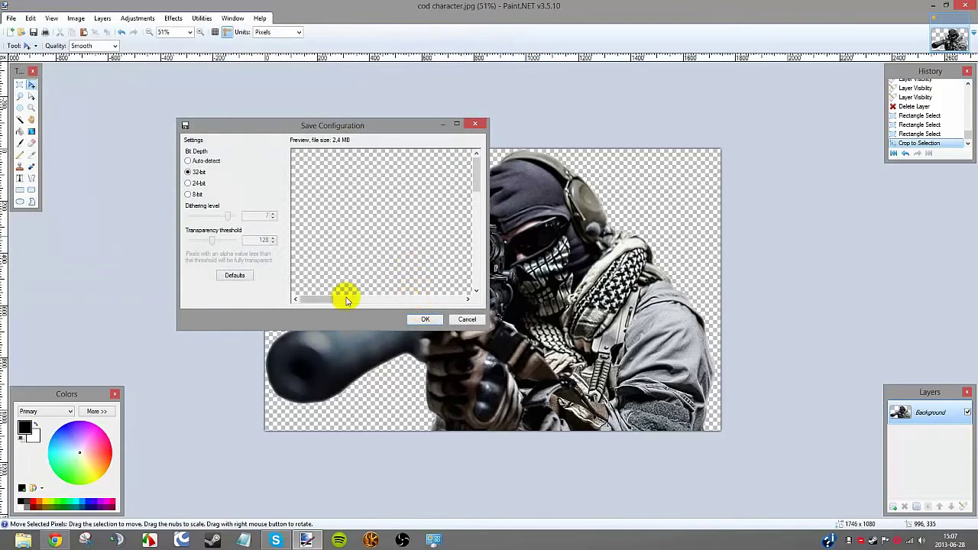
pyautogui.moveTo(323, 299); pyautogui.dragTo(393, 306)
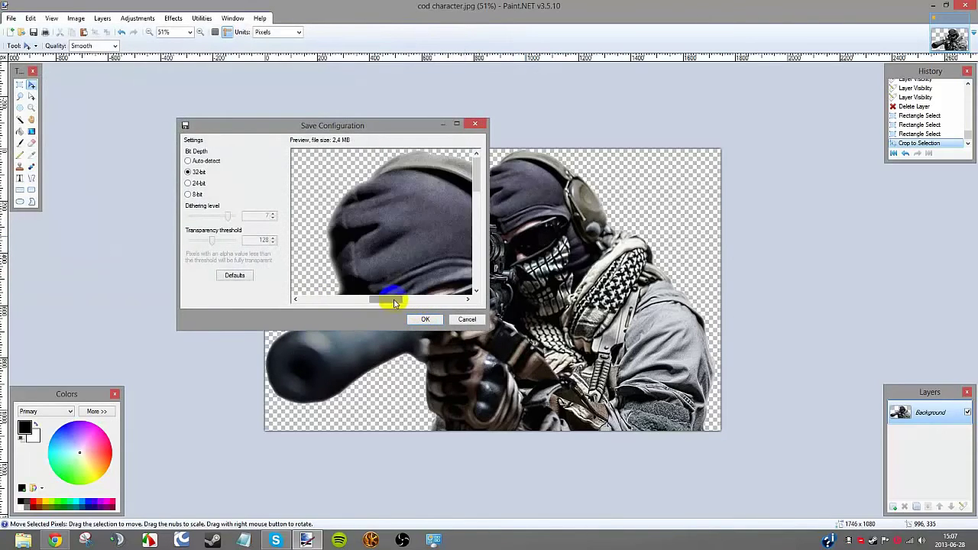